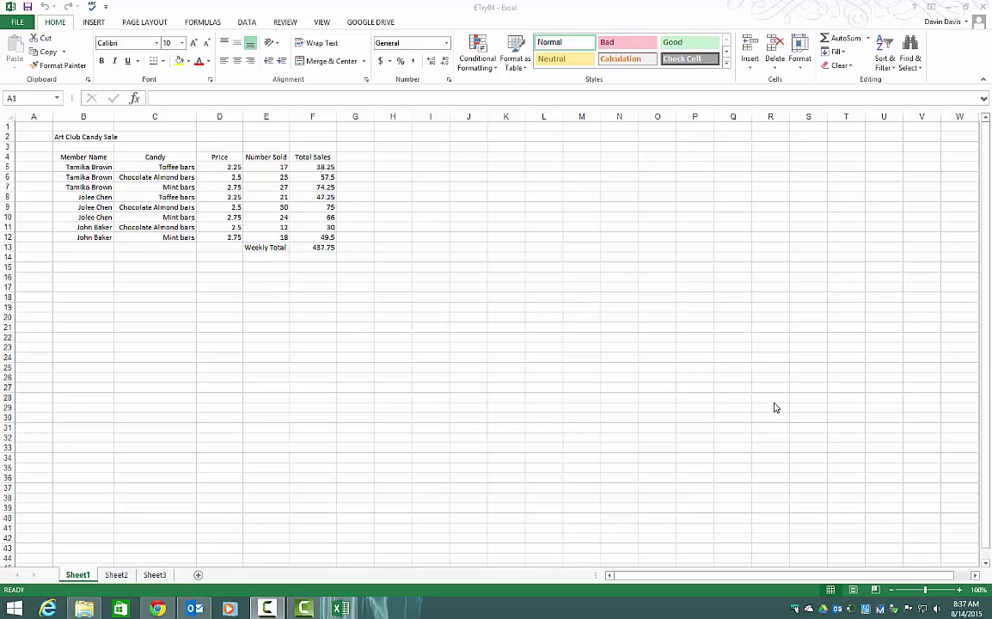
Apply the Dividend theme from the Page Layout Themes gallery.
left_click(146, 22)
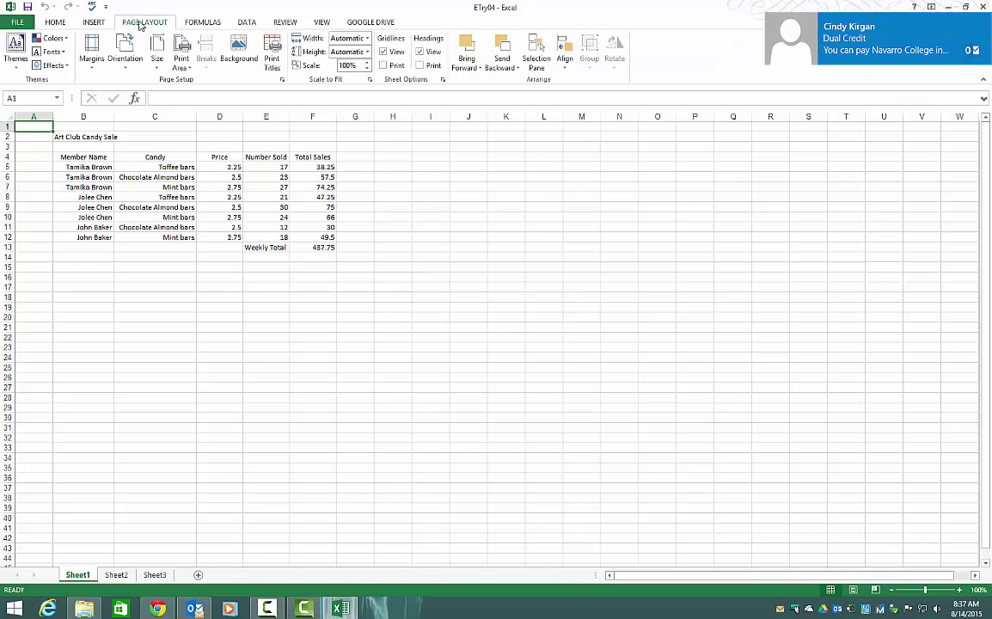
left_click(17, 61)
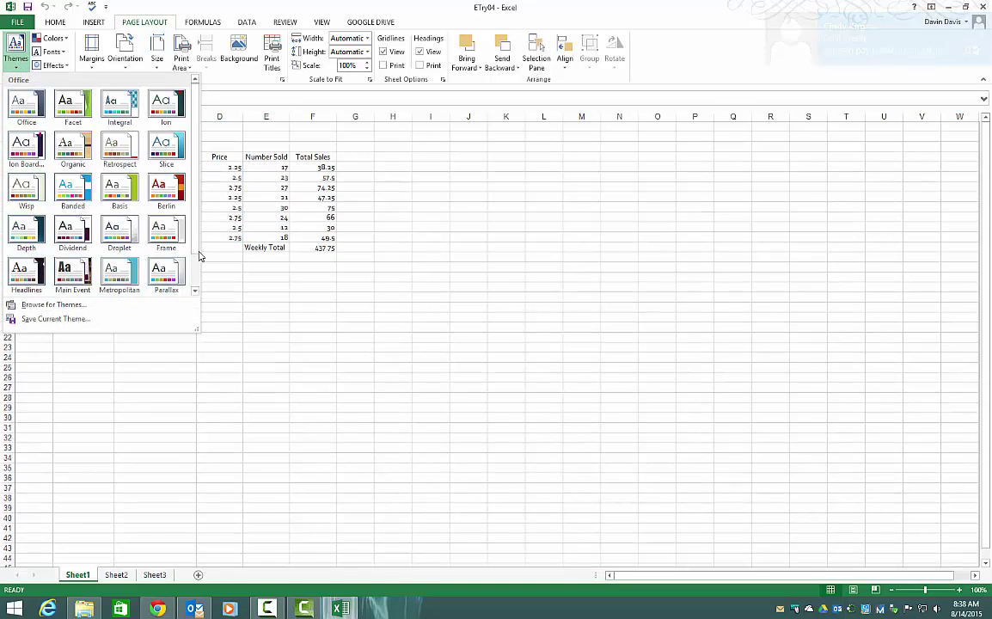
scroll(195, 245, "down", 1)
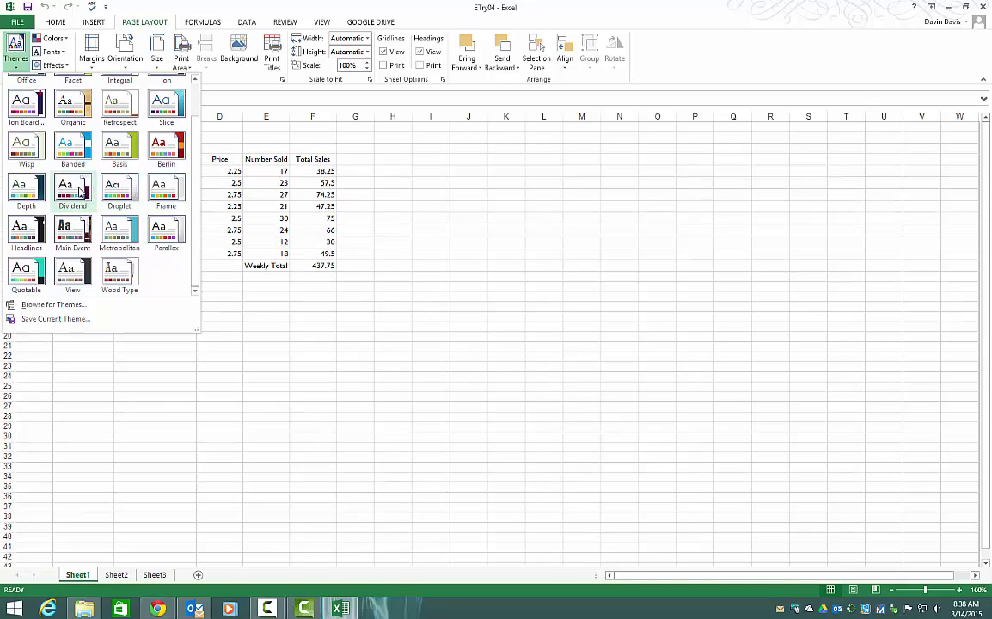
left_click(79, 190)
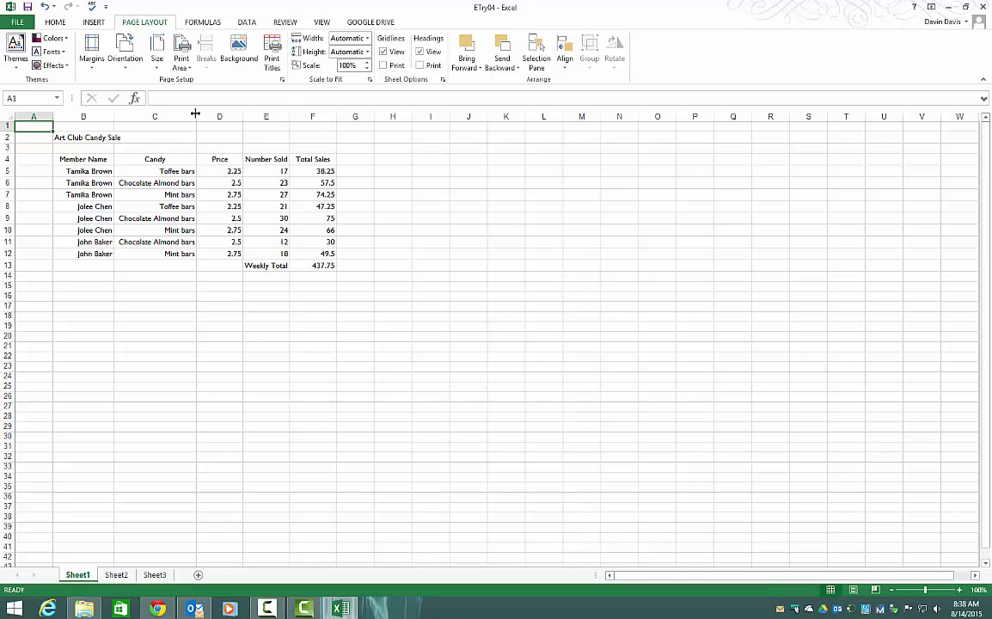
Auto-fit column C to 'Chocolate Almond bars', resize column D and widen Member Name column B.
left_click_drag(195, 113, 180, 115)
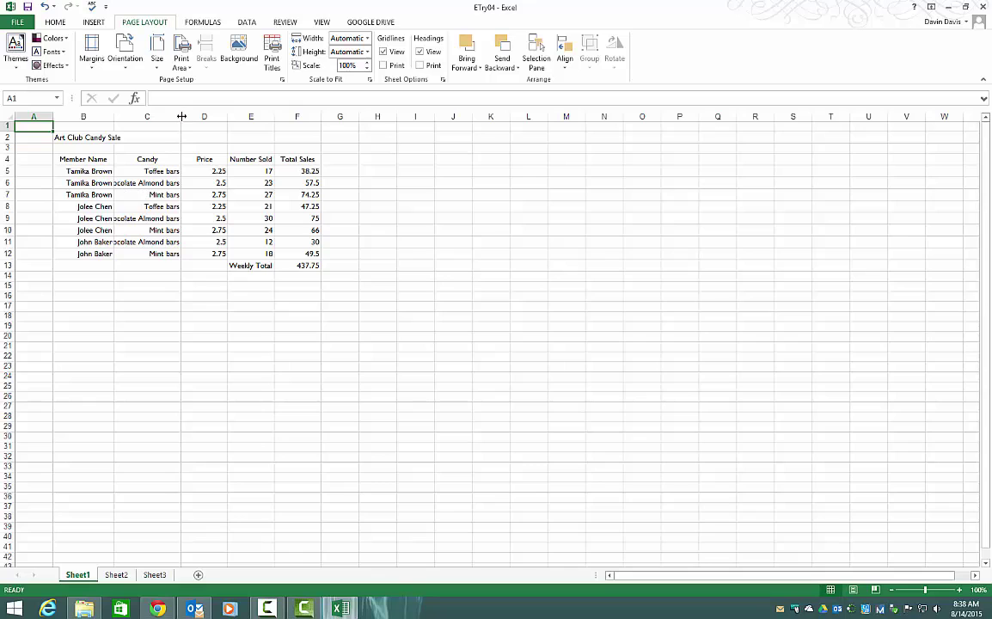
double_click(181, 116)
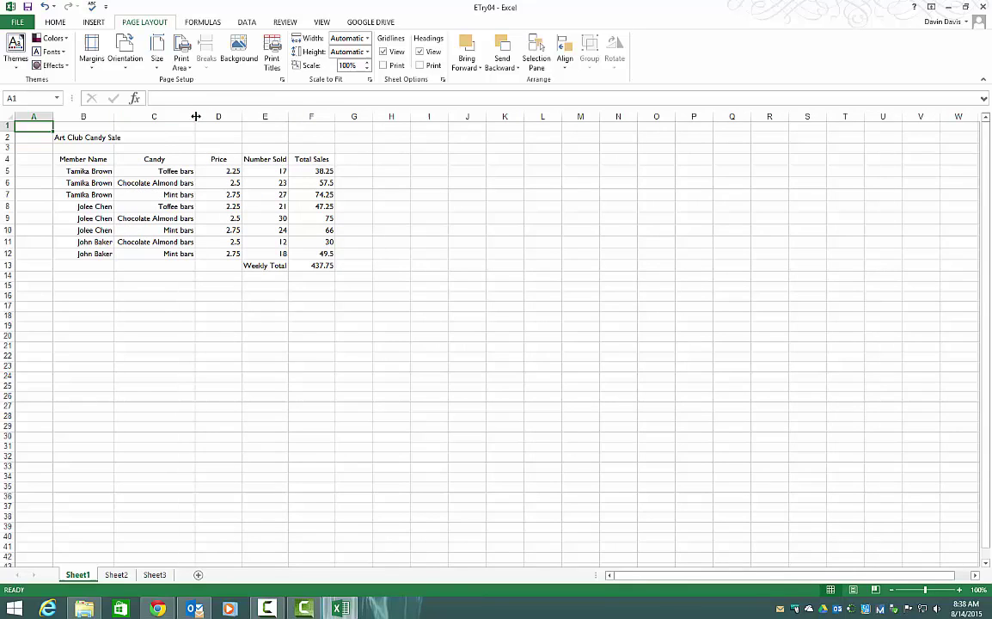
mouse_move(196, 116)
left_mouse_down()
mouse_move(170, 115)
mouse_move(206, 117)
mouse_move(180, 116)
mouse_move(190, 116)
left_mouse_up()
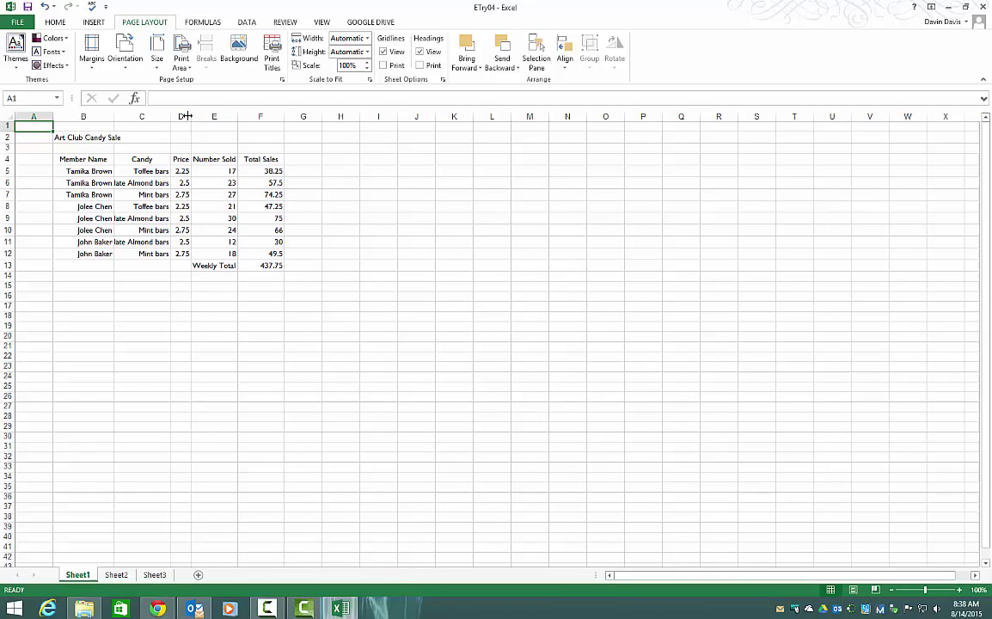
double_click(171, 116)
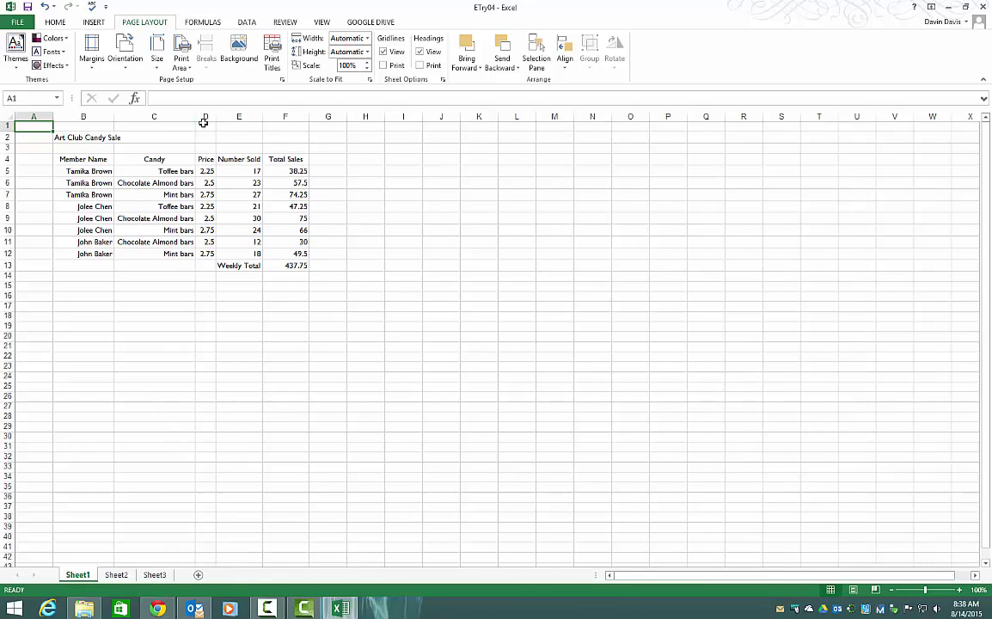
left_click_drag(216, 116, 226, 116)
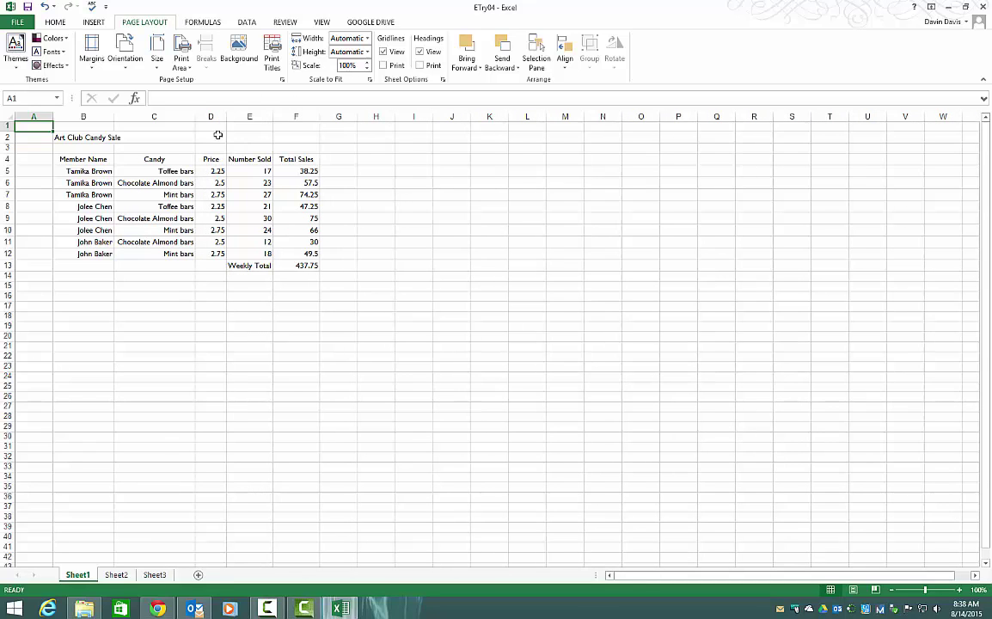
left_click_drag(114, 116, 119, 116)
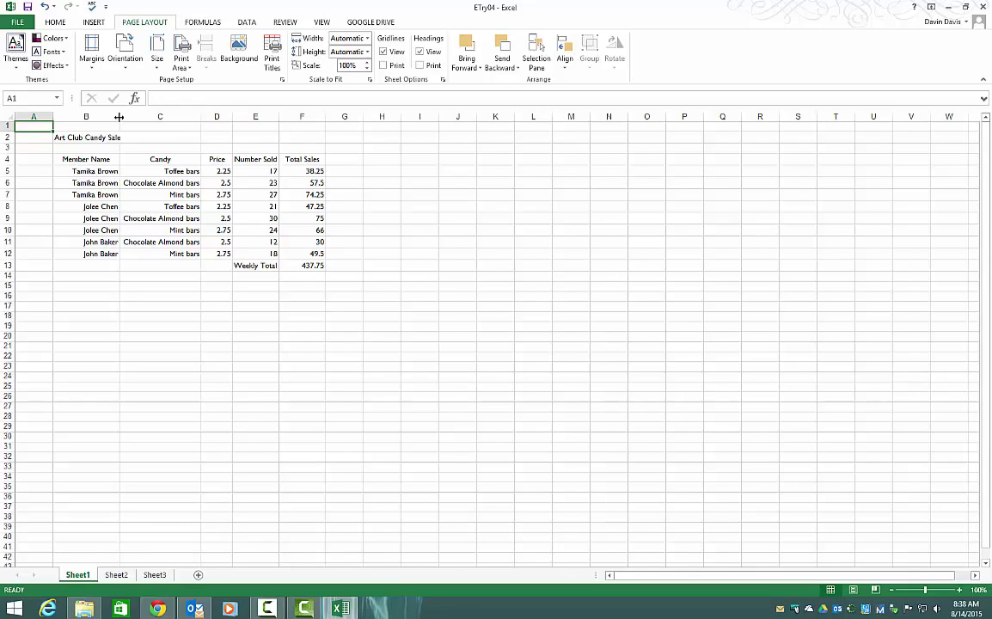
Select the Art Club Candy Sale title range B2:F2.
left_click(71, 137)
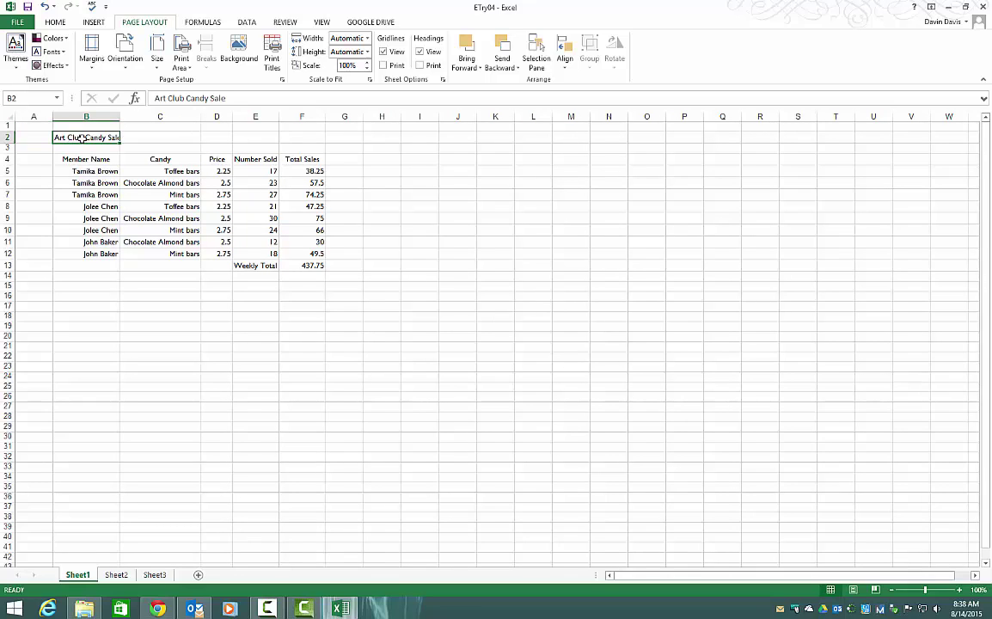
left_click_drag(82, 138, 287, 139)
left_click(183, 151)
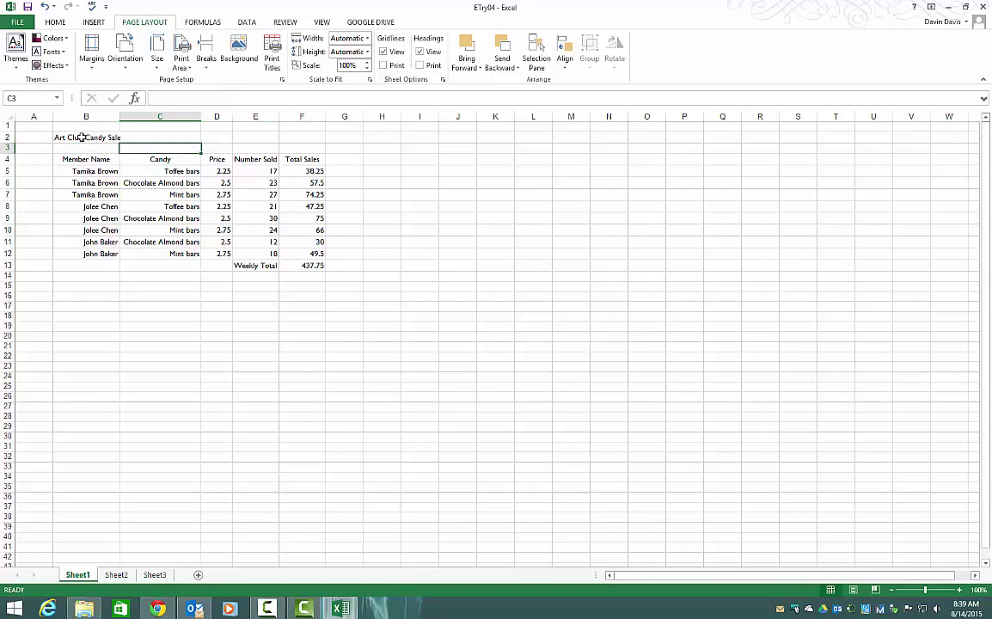
left_click(81, 138)
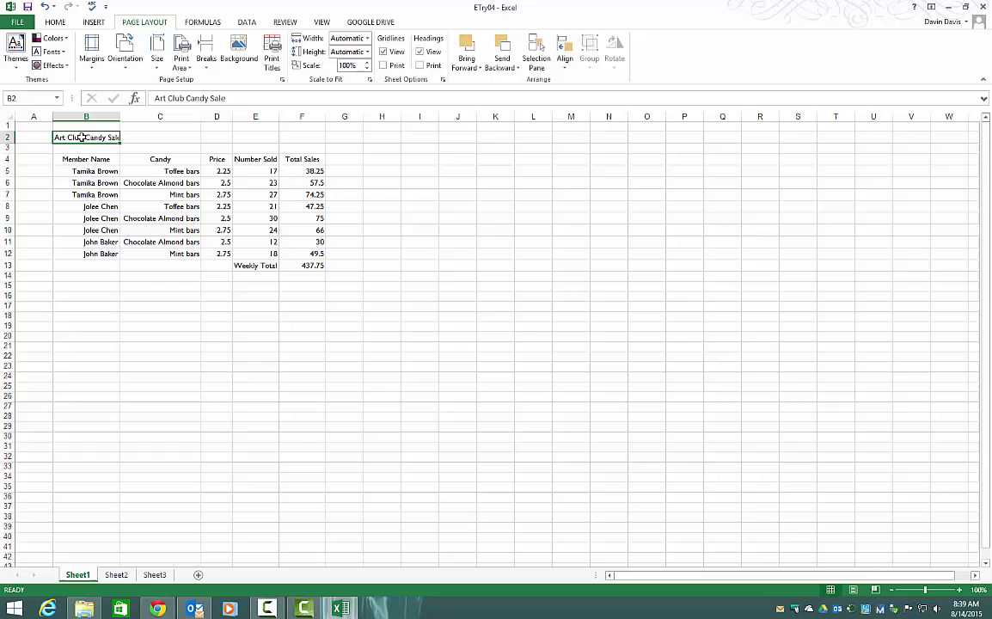
left_click_drag(81, 138, 286, 139)
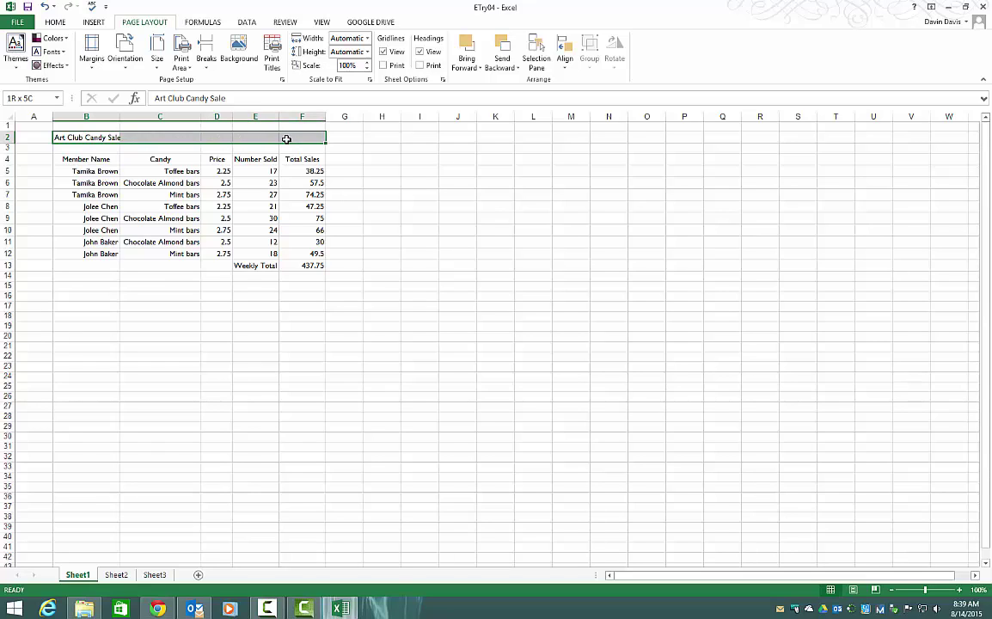
left_click(250, 149)
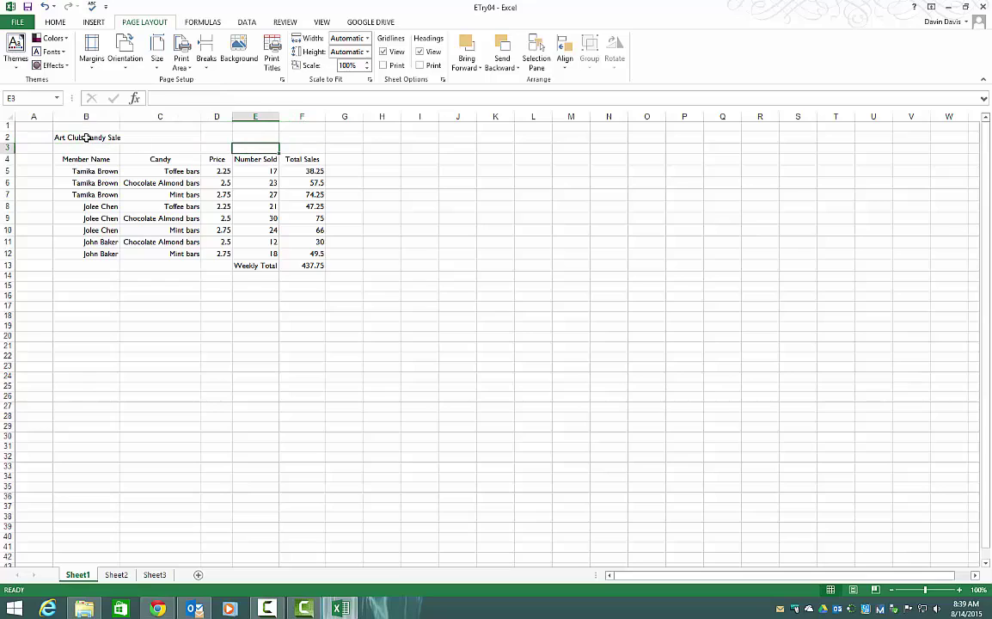
left_click(86, 137)
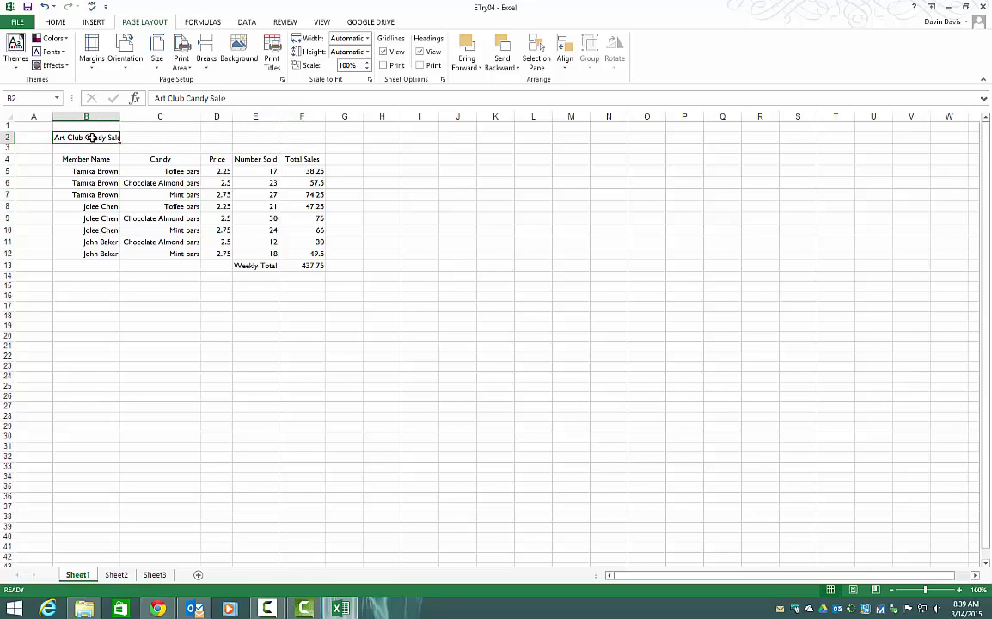
left_click_drag(84, 137, 290, 142)
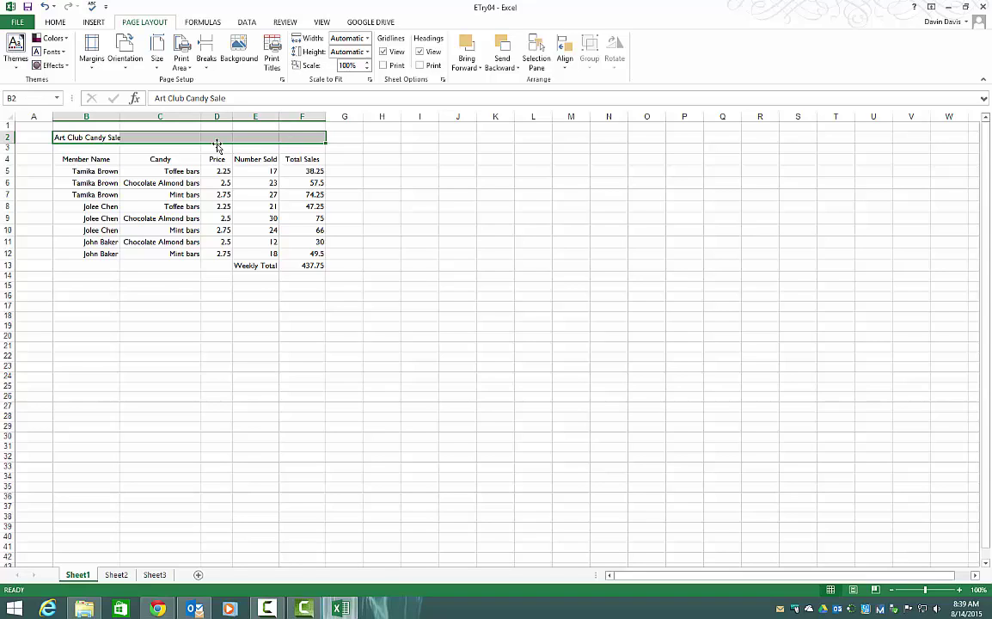
Fill title row B2:F2 with Orange from the Home tab's Standard Colors.
left_click(53, 24)
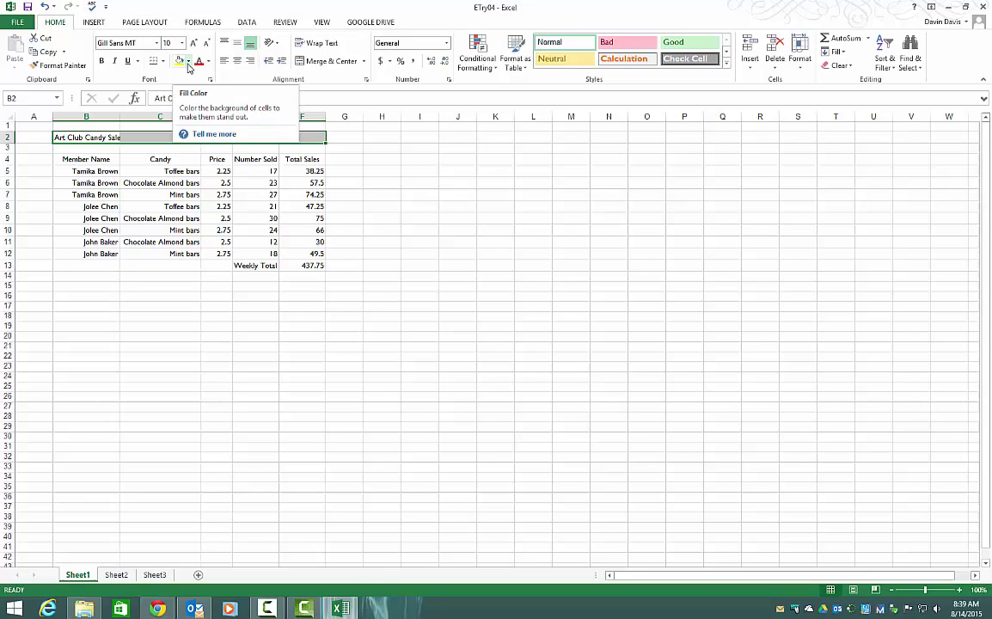
left_click(187, 62)
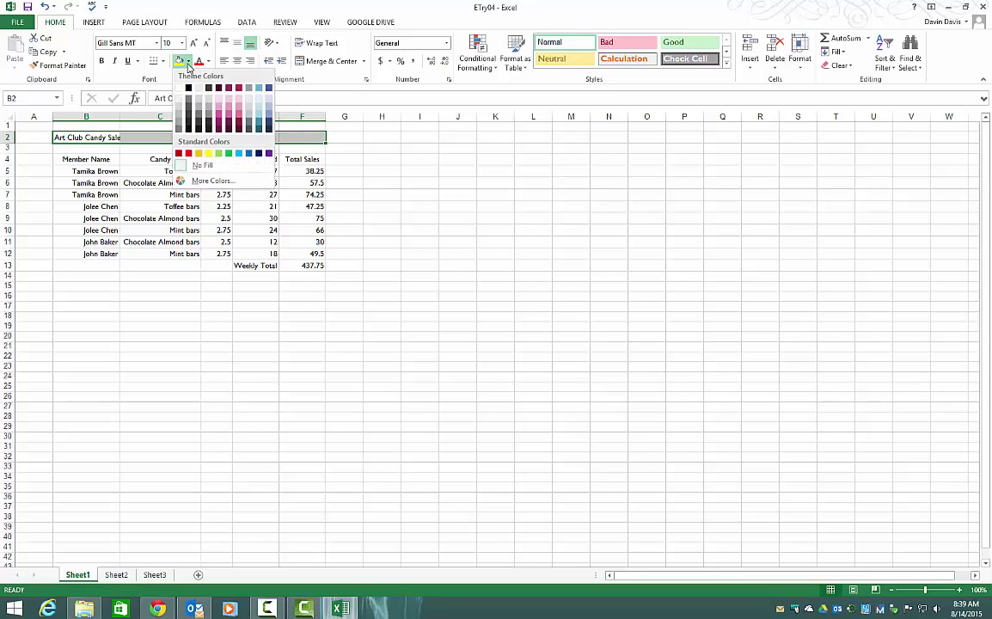
left_click(199, 154)
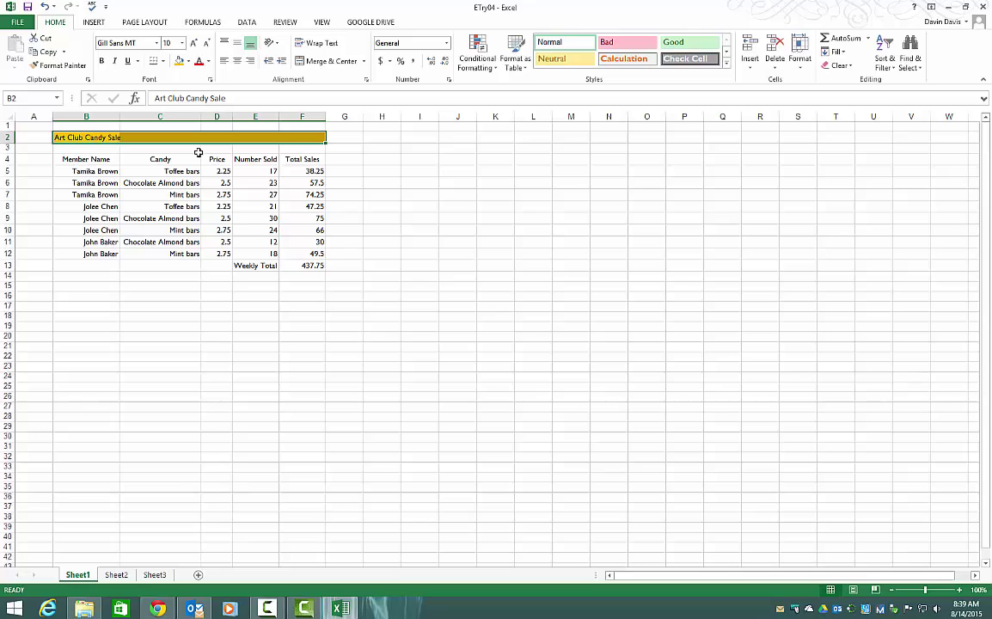
Give F13 (437.75) the orange fill and set its font colour to Automatic.
left_click(298, 266)
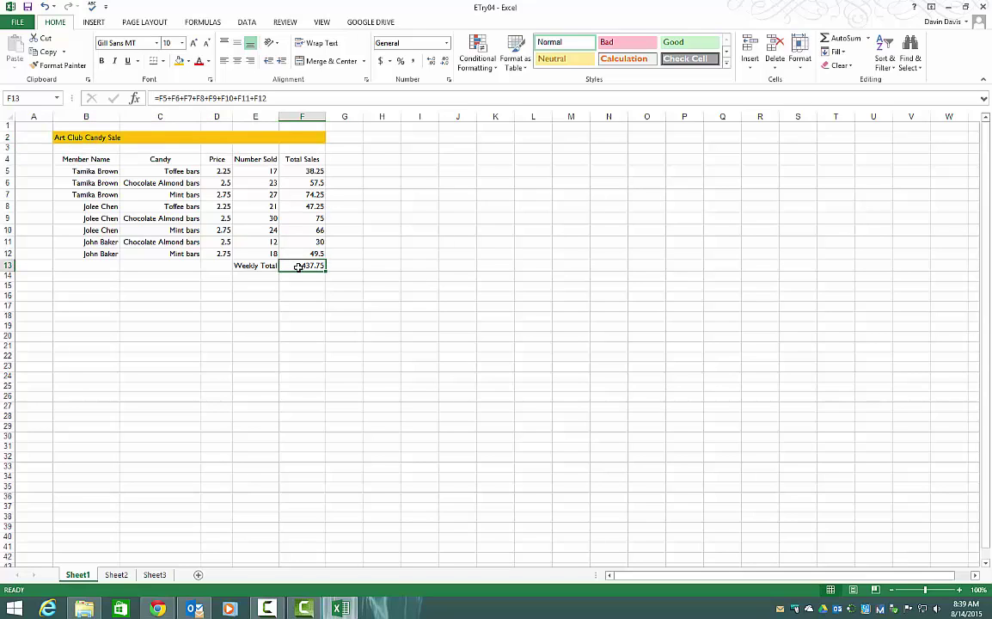
left_click(180, 61)
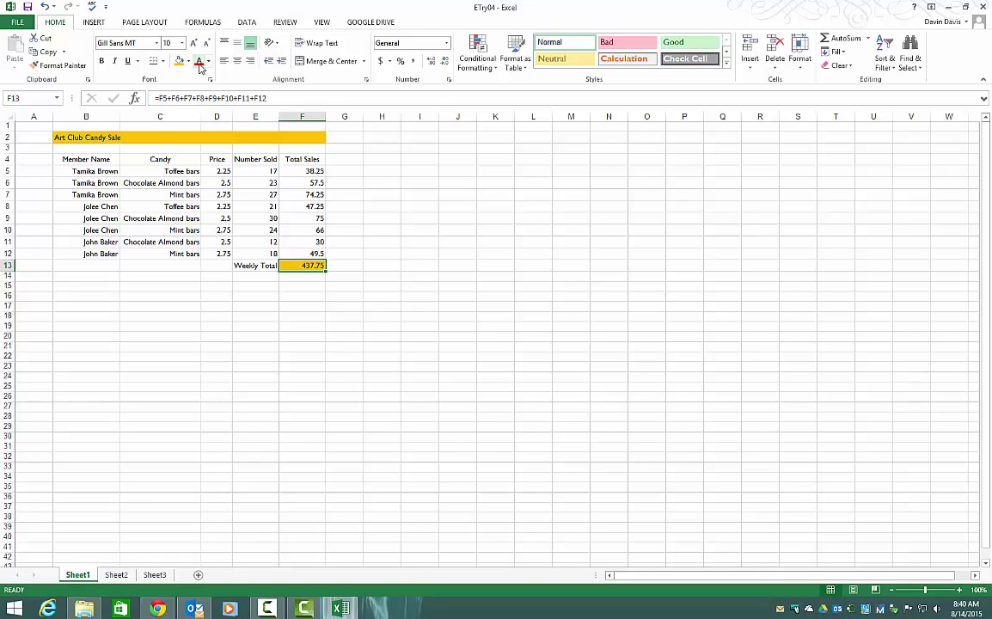
left_click(200, 65)
left_click(209, 63)
left_click(221, 76)
Apply the 60% - Accent2 cell style to header row B4:F4.
left_click(78, 161)
left_click_drag(78, 160, 283, 161)
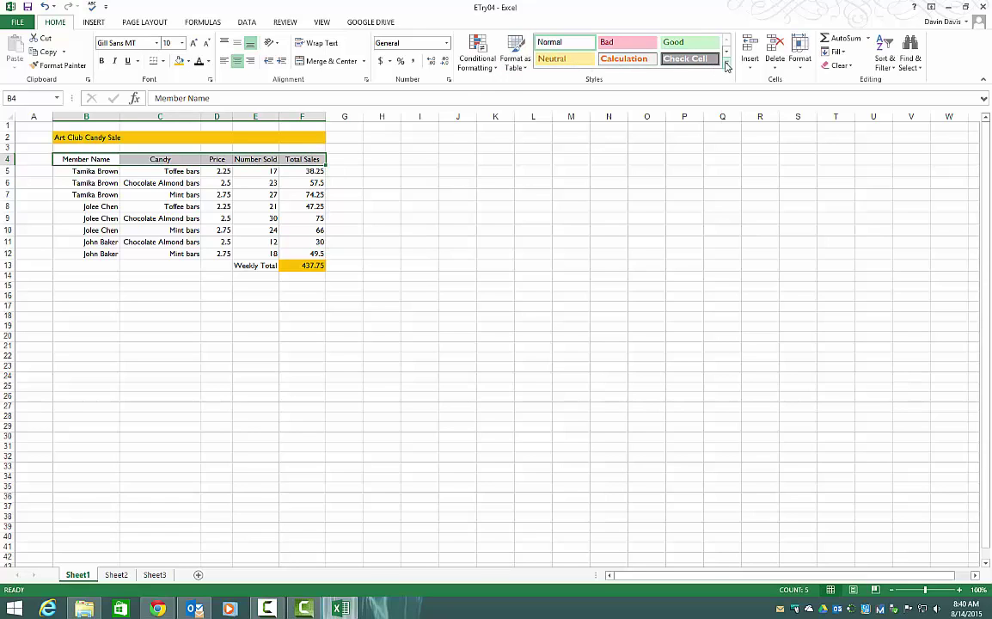
left_click(726, 65)
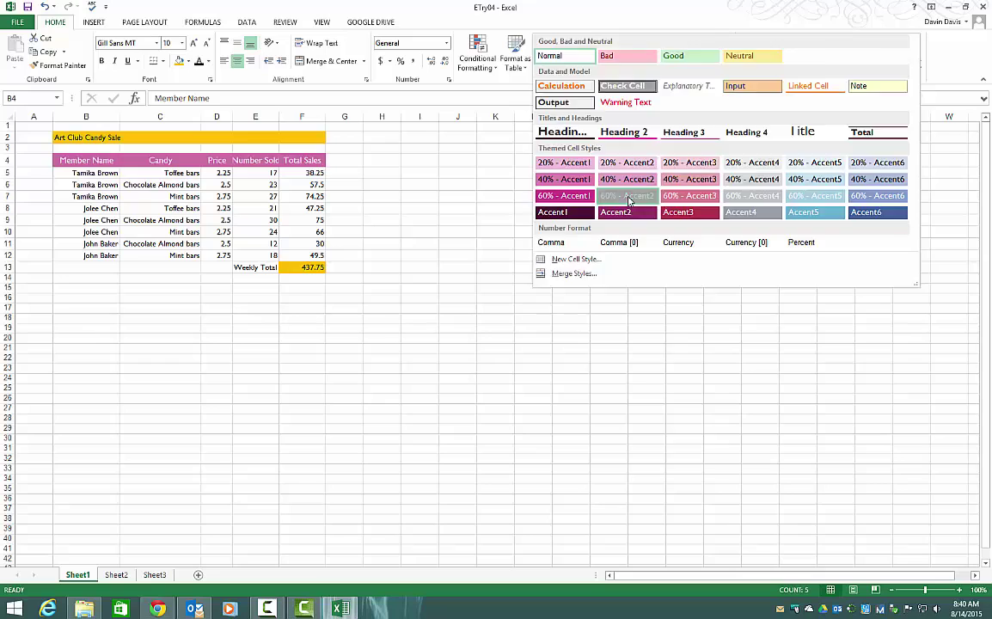
left_click(628, 195)
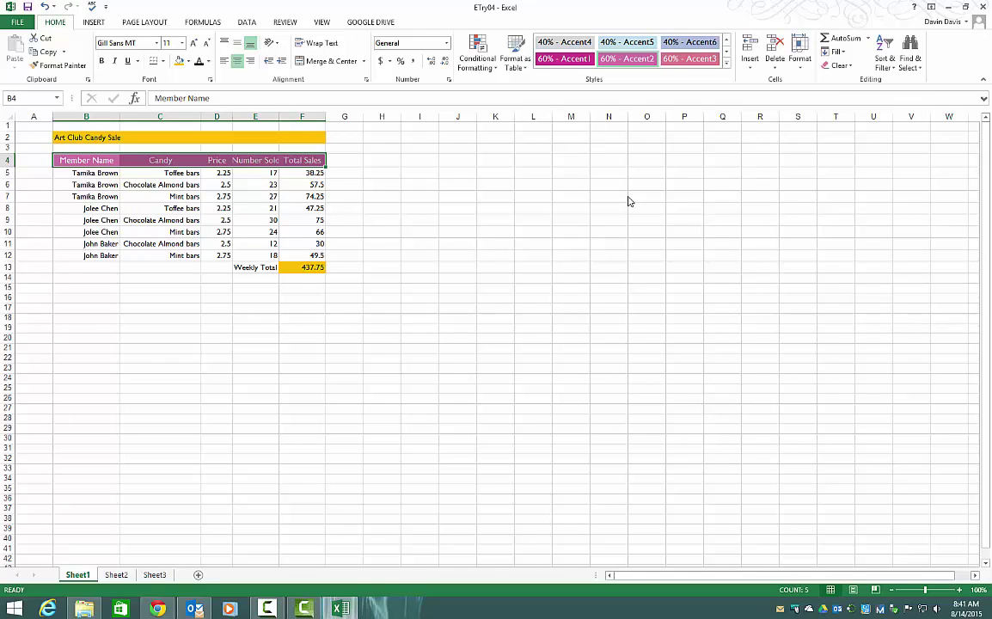
Apply the Total cell style to E13:F13, then click an empty cell.
left_click(259, 268)
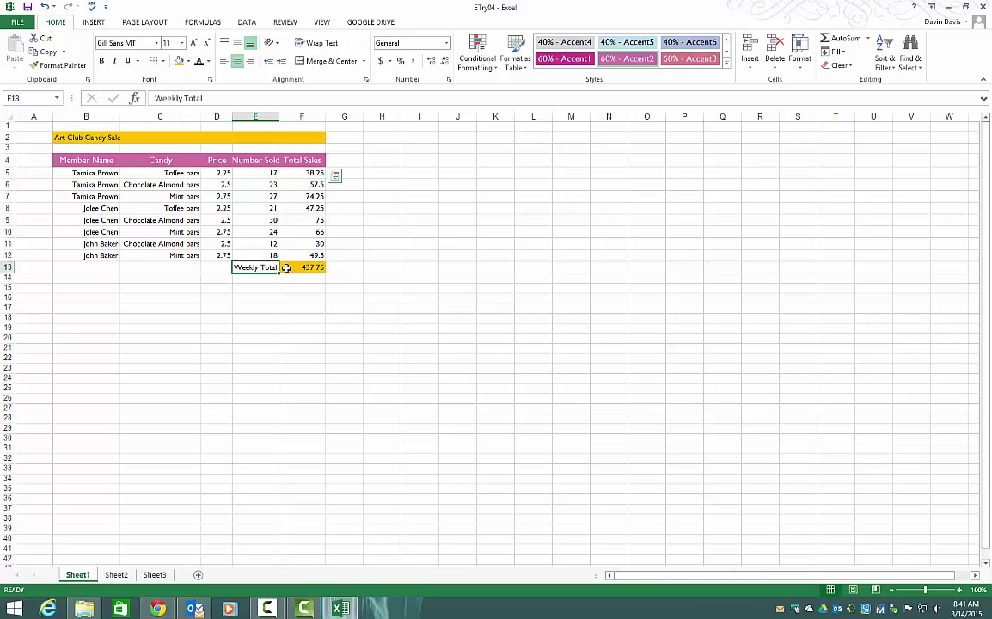
left_click_drag(287, 267, 289, 268)
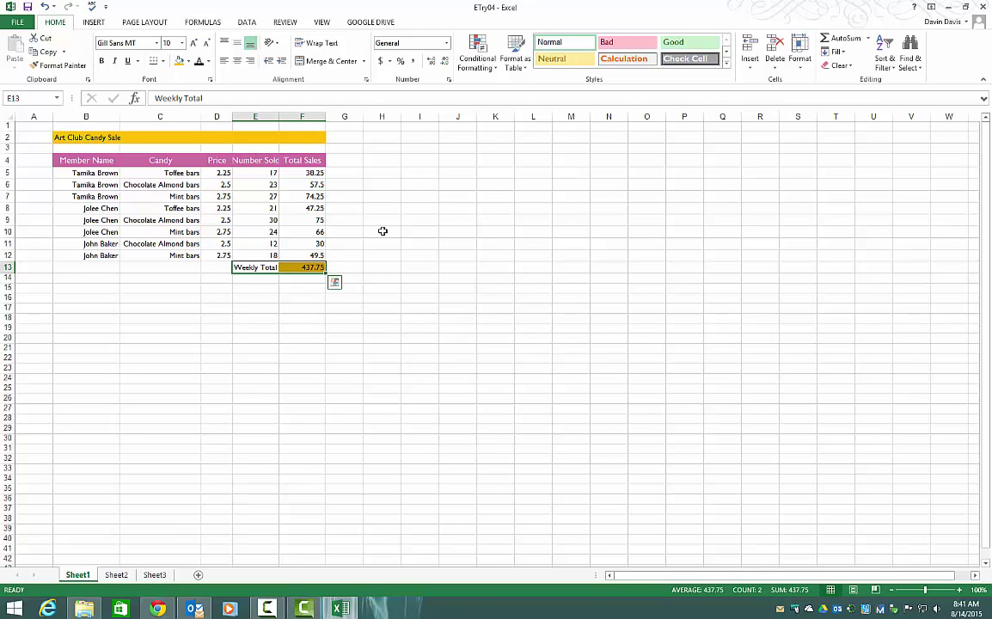
left_click(726, 70)
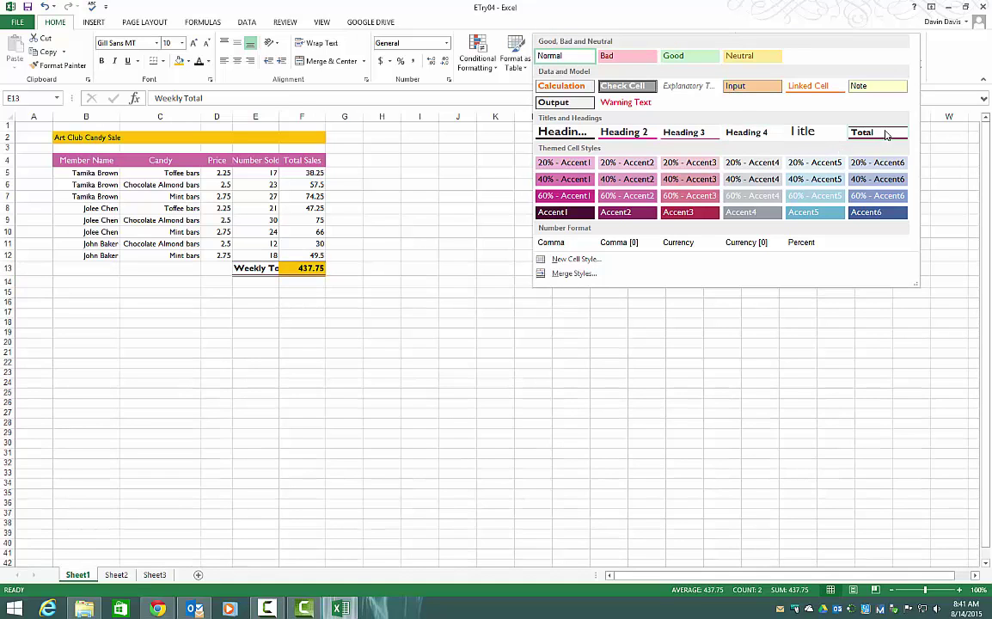
left_click(881, 135)
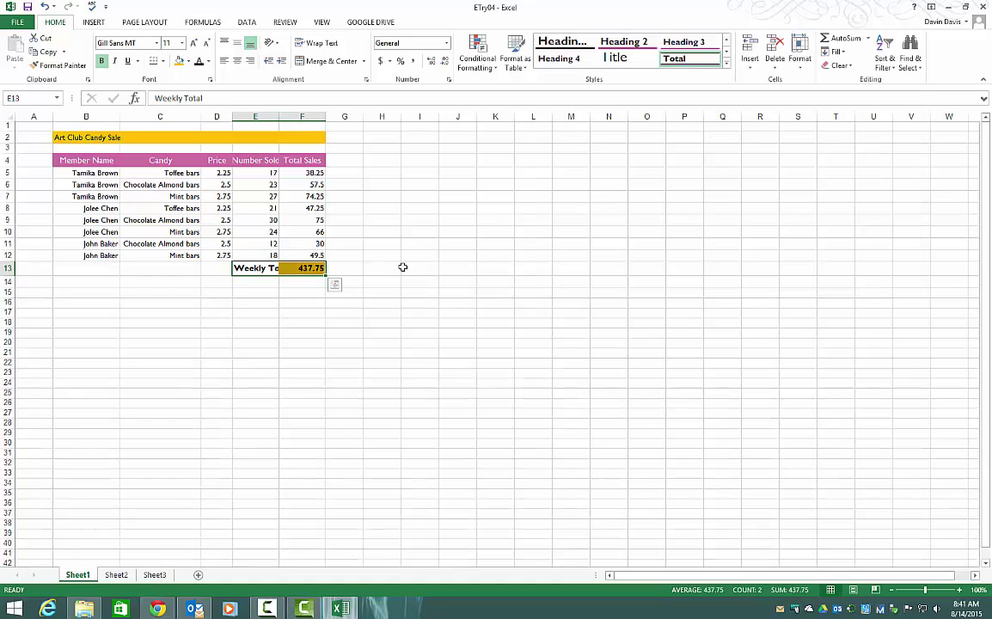
left_click(375, 270)
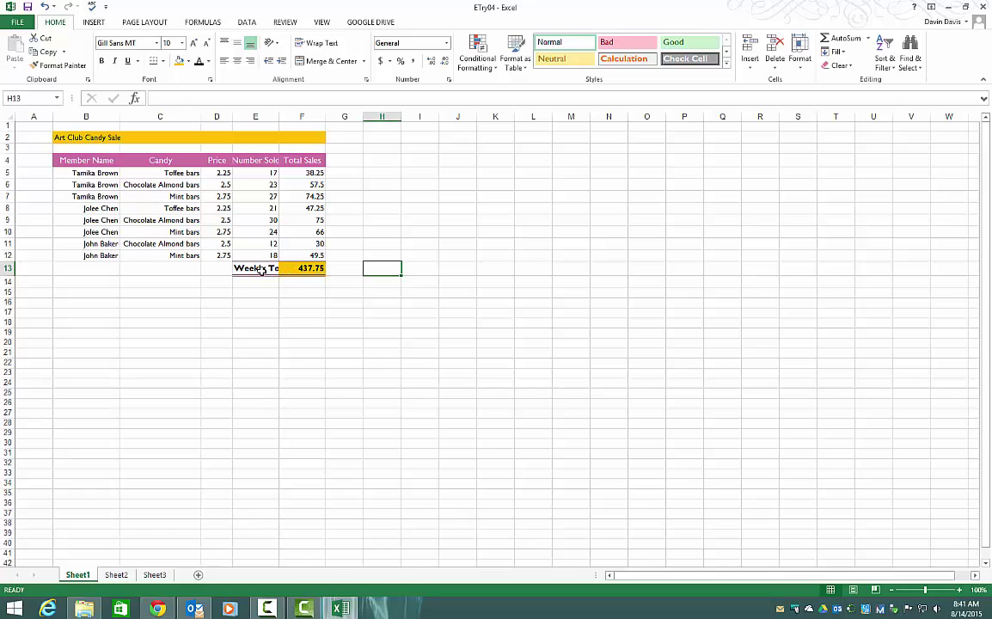
Auto-fit column E to show Number Sold and Weekly Total, then select B4.
double_click(280, 116)
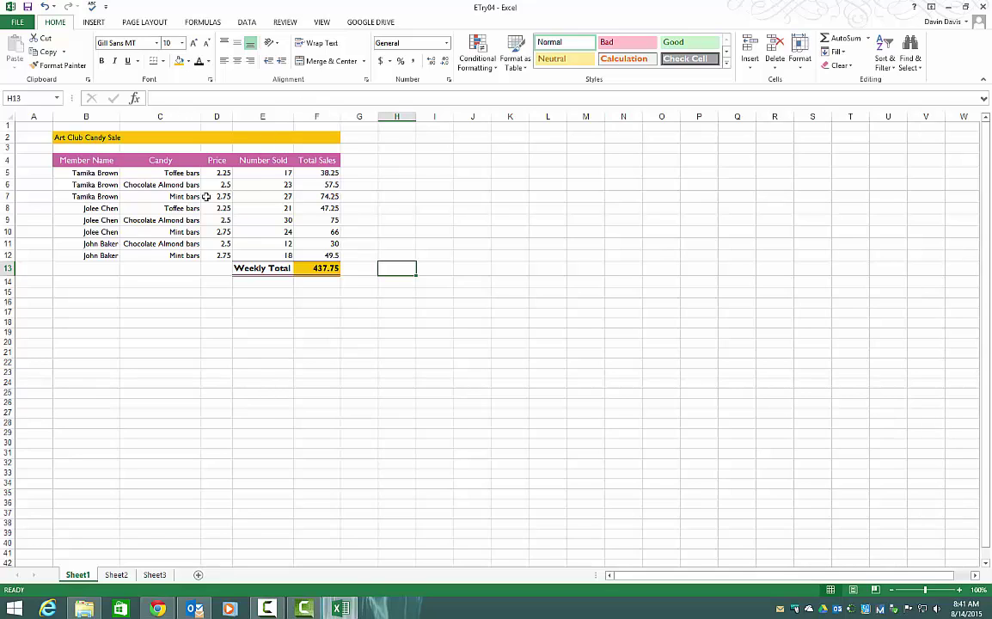
left_click(101, 160)
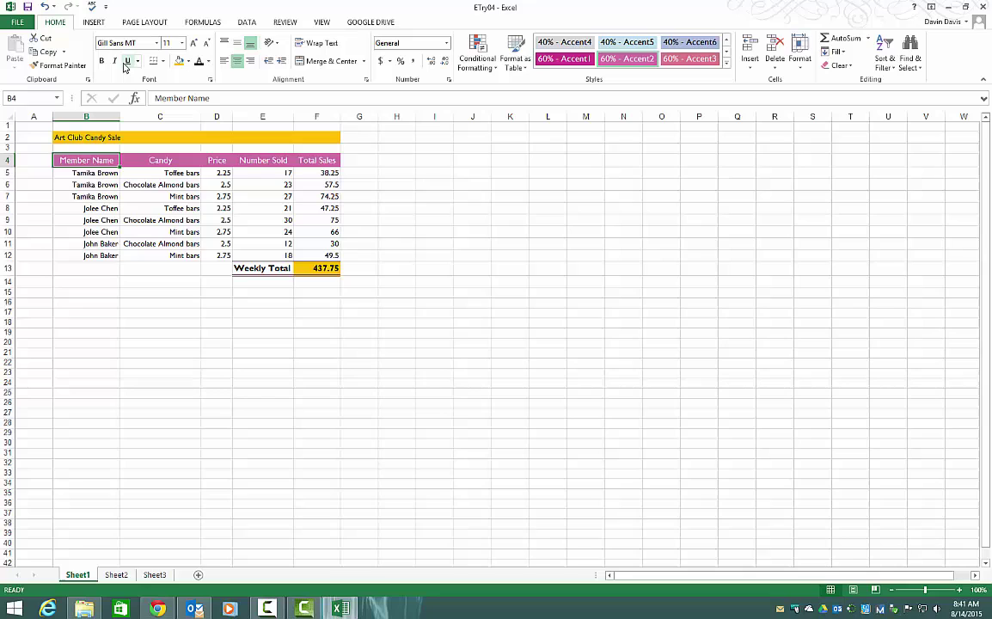
Merge & Center B2:F2 for the title, then reselect the merged cell.
left_click(208, 62)
left_click(209, 66)
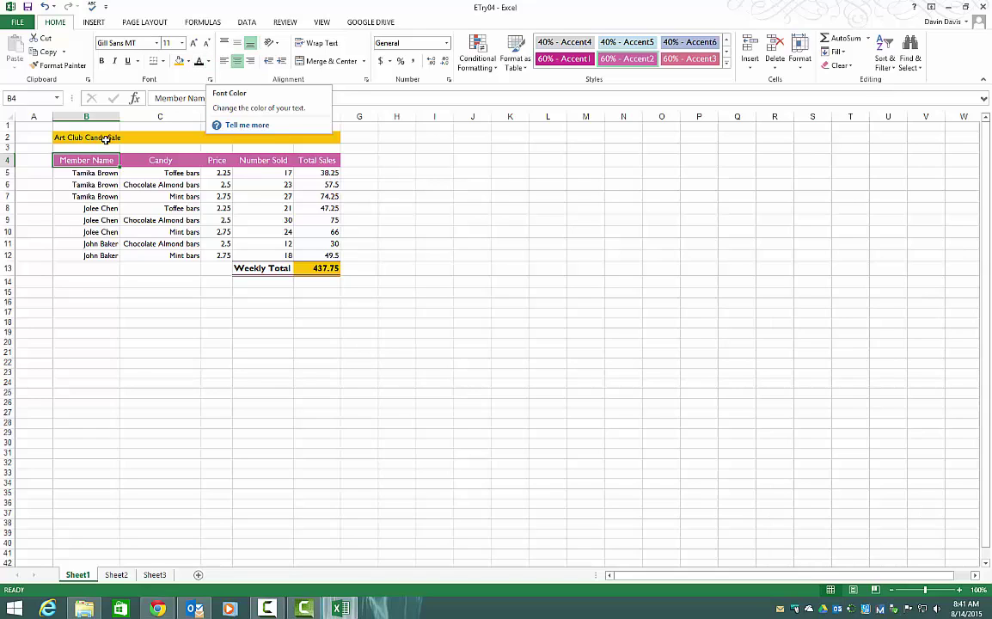
left_click_drag(92, 137, 311, 135)
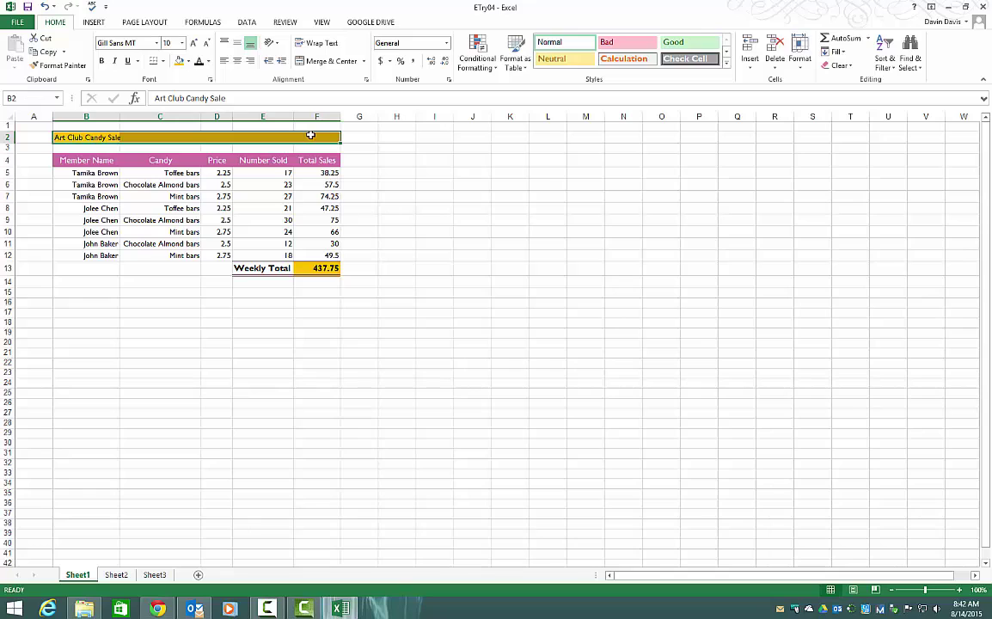
left_click(326, 61)
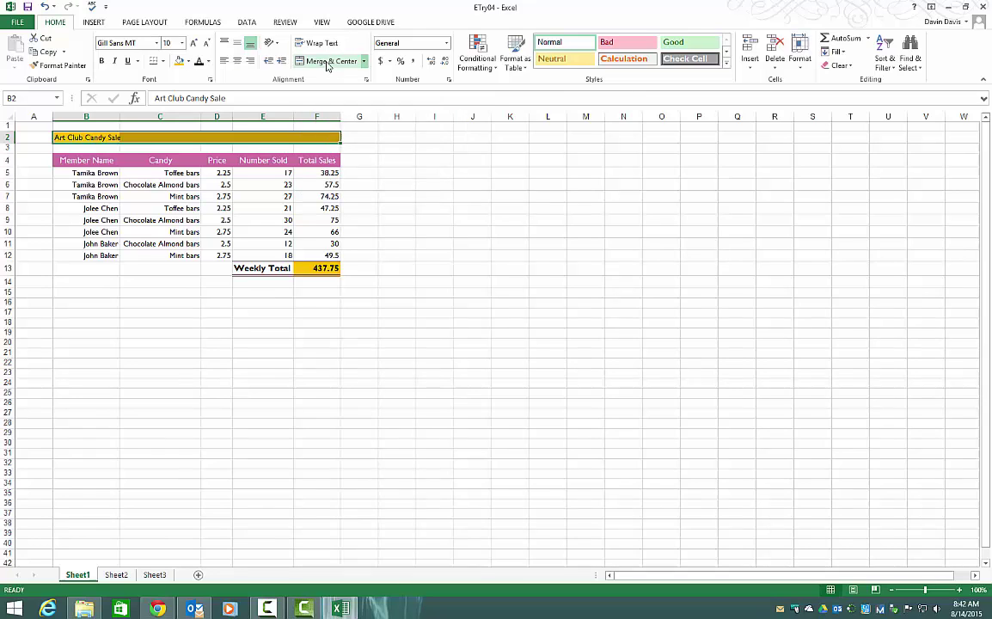
left_click(193, 149)
left_click(190, 138)
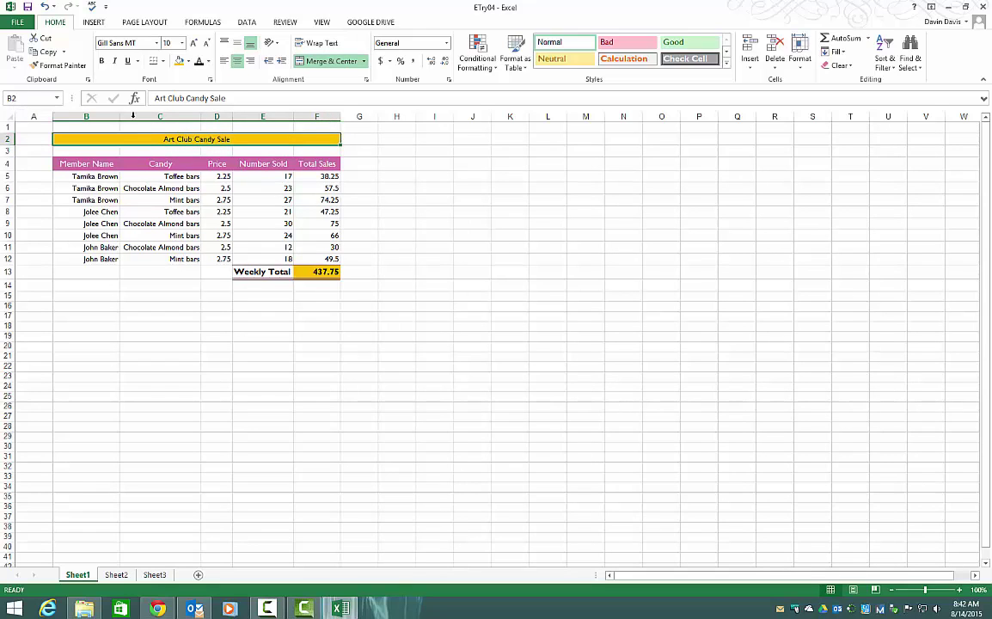
left_click_drag(145, 133, 207, 135)
left_click(175, 147)
left_click(138, 138)
Set the merged title's font size to 16 pt.
left_click(181, 43)
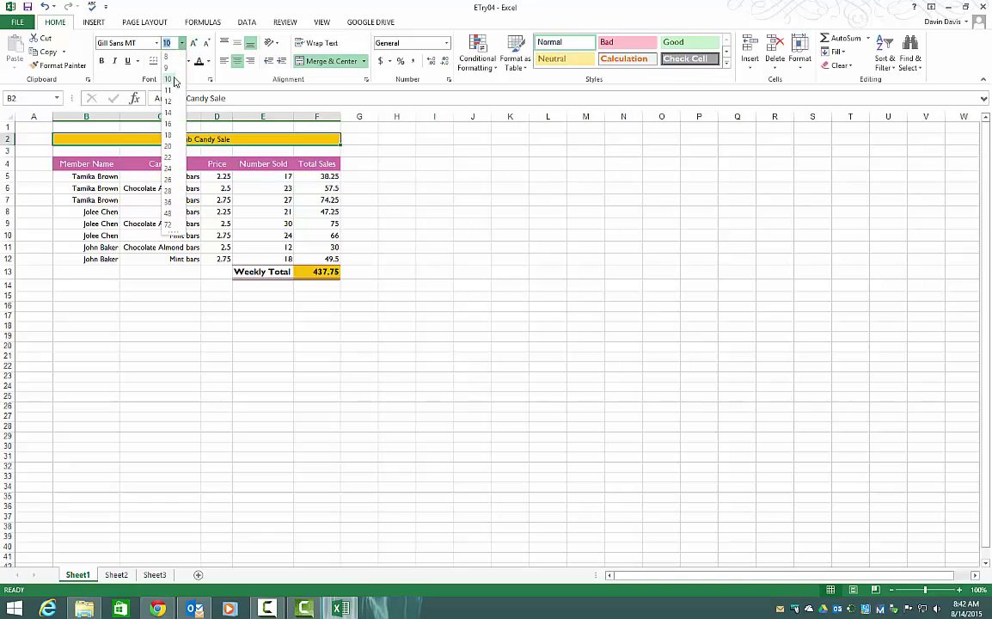
left_click(169, 124)
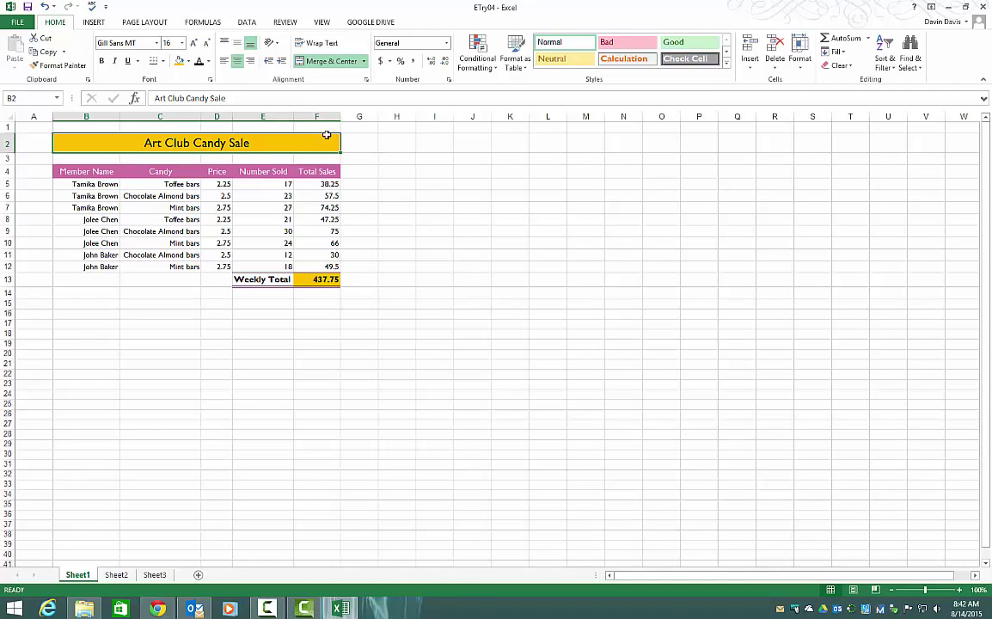
Apply Currency format to the F5 Total Sales value so it shows $38.25.
left_click(314, 184)
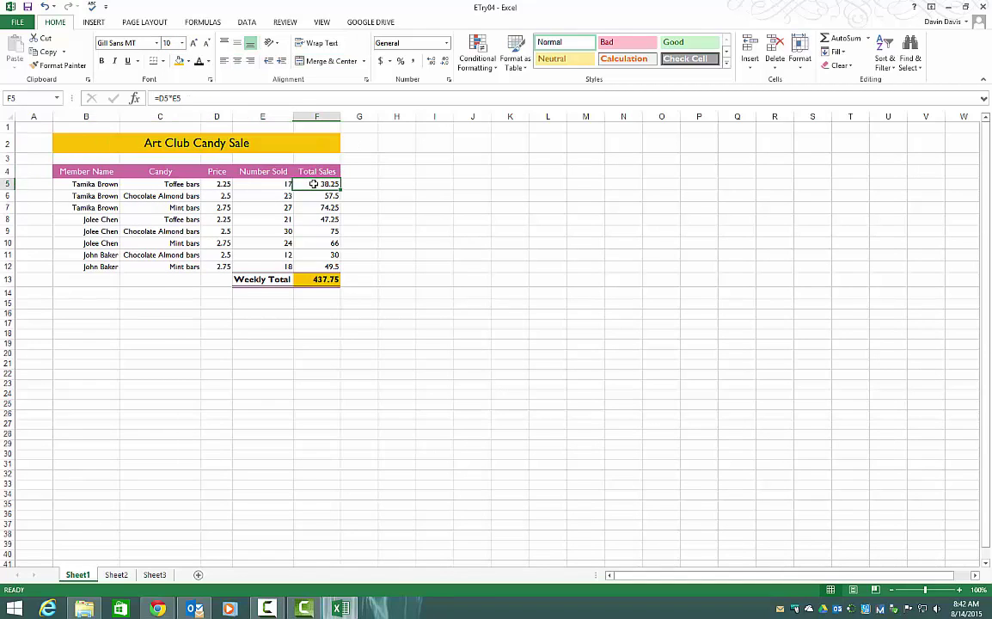
left_click(388, 61)
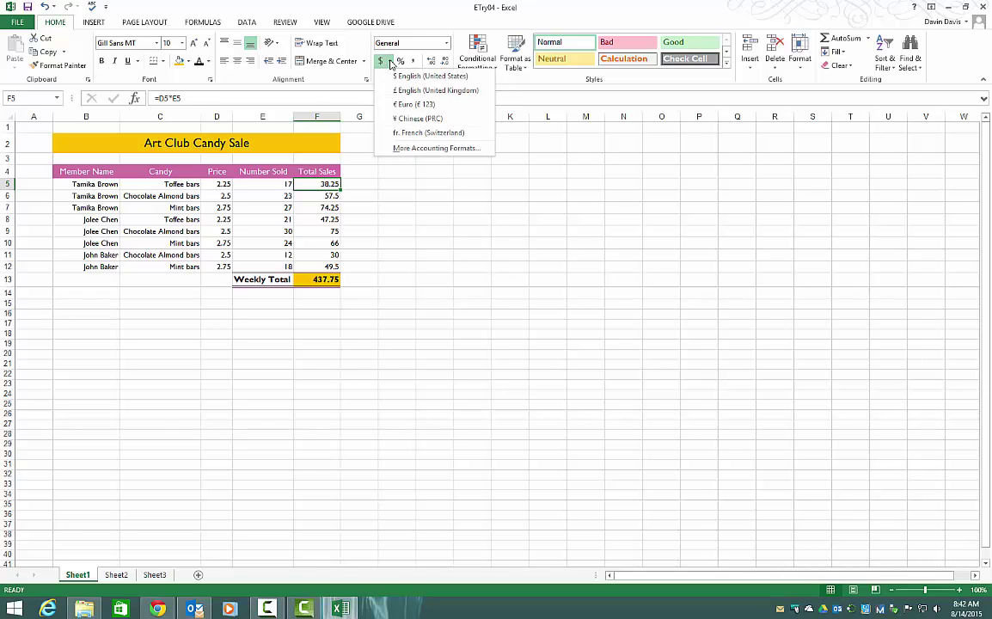
left_click(388, 61)
left_click(446, 43)
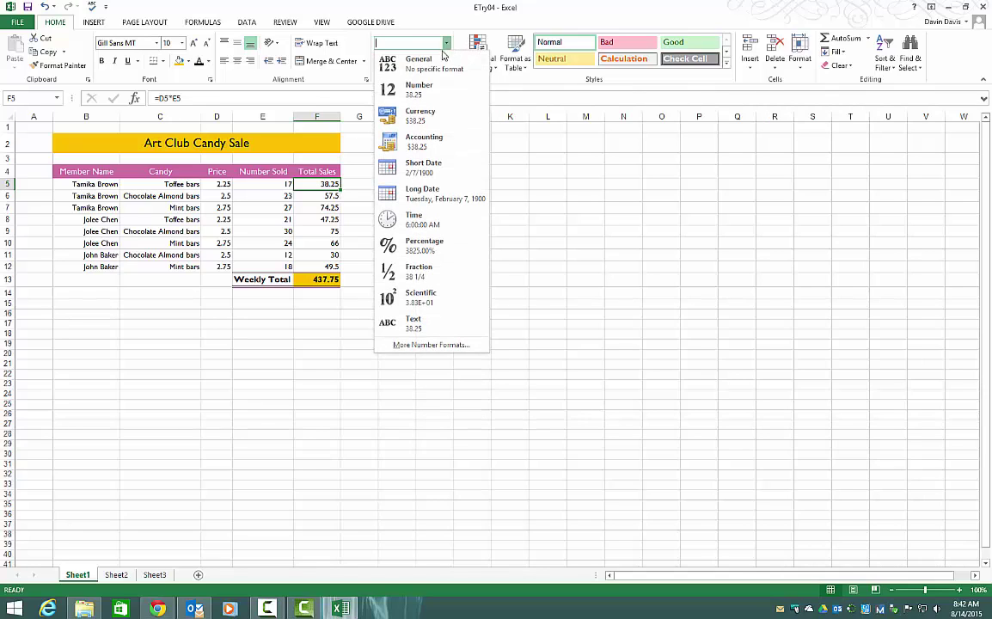
left_click(456, 110)
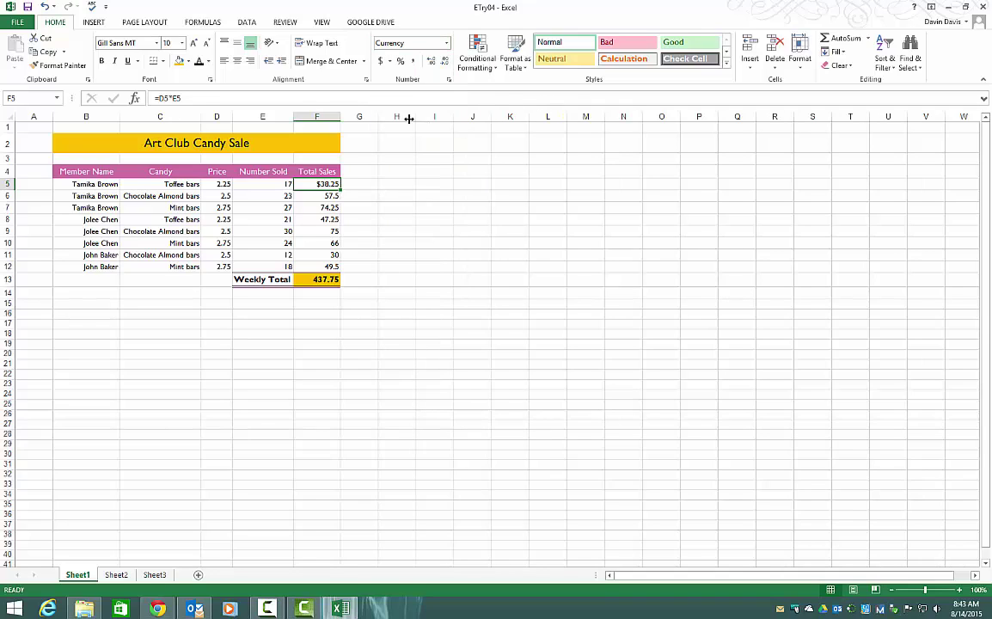
Give F6 the accounting dollar format and copy it into F7.
left_click(319, 196)
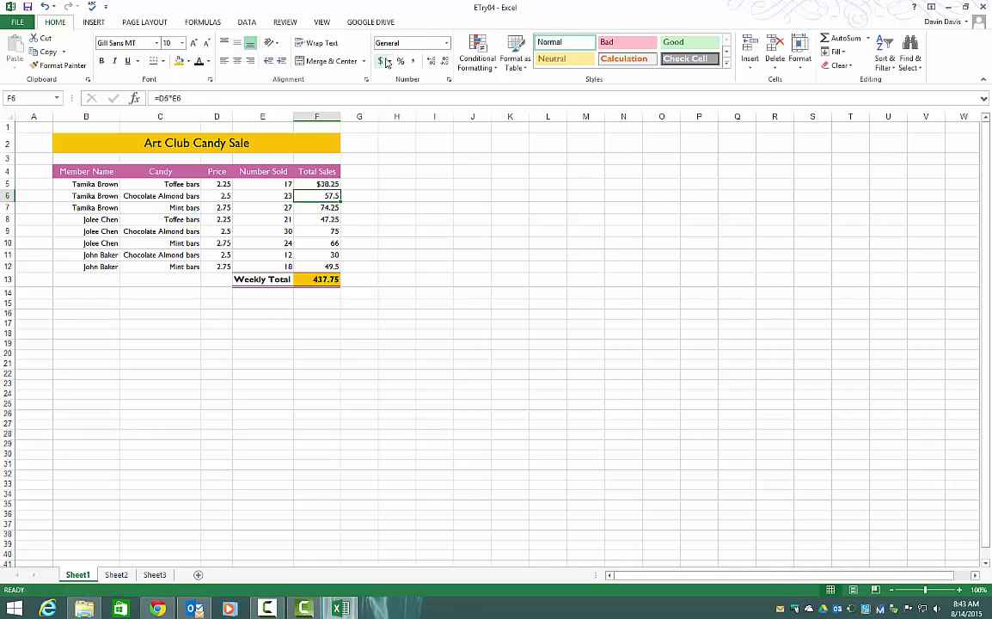
key("ctrl+shift+4")
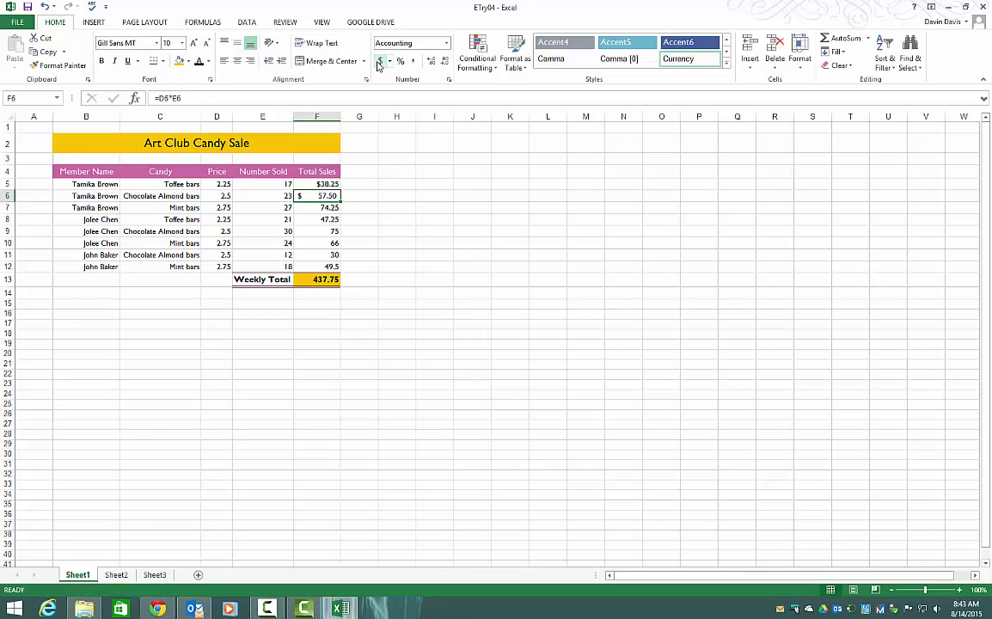
key("ctrl+c")
left_click(316, 208)
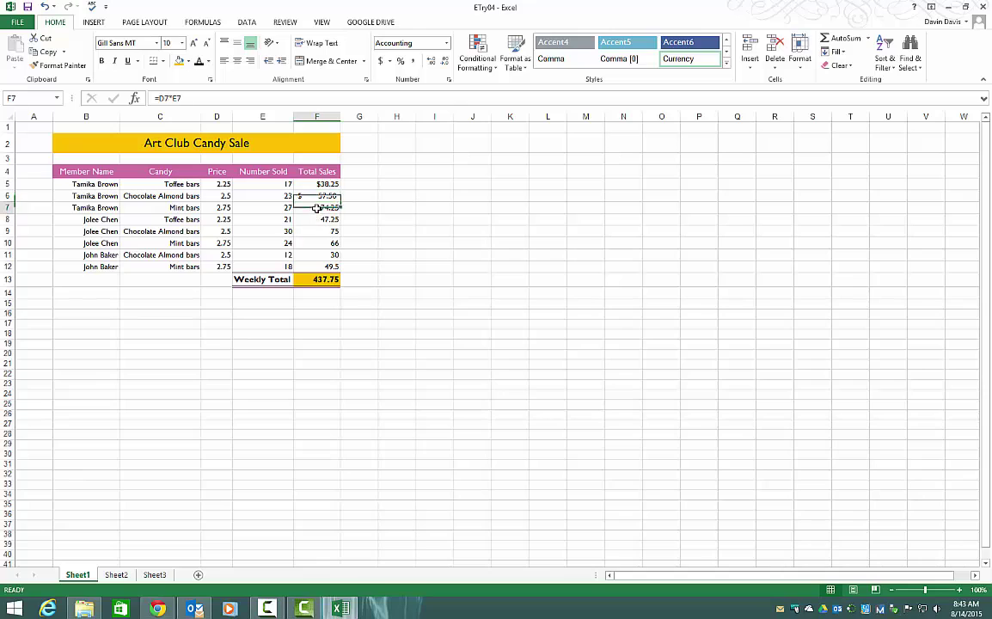
key("Return")
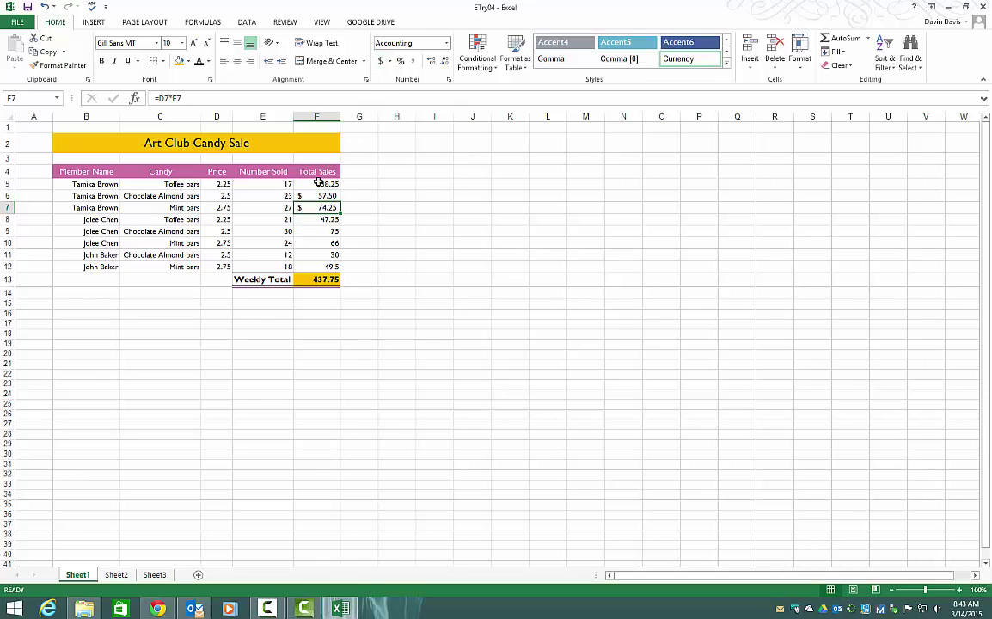
Apply Currency format to F8 so the Toffee bars sales read $47.25.
left_click(318, 183)
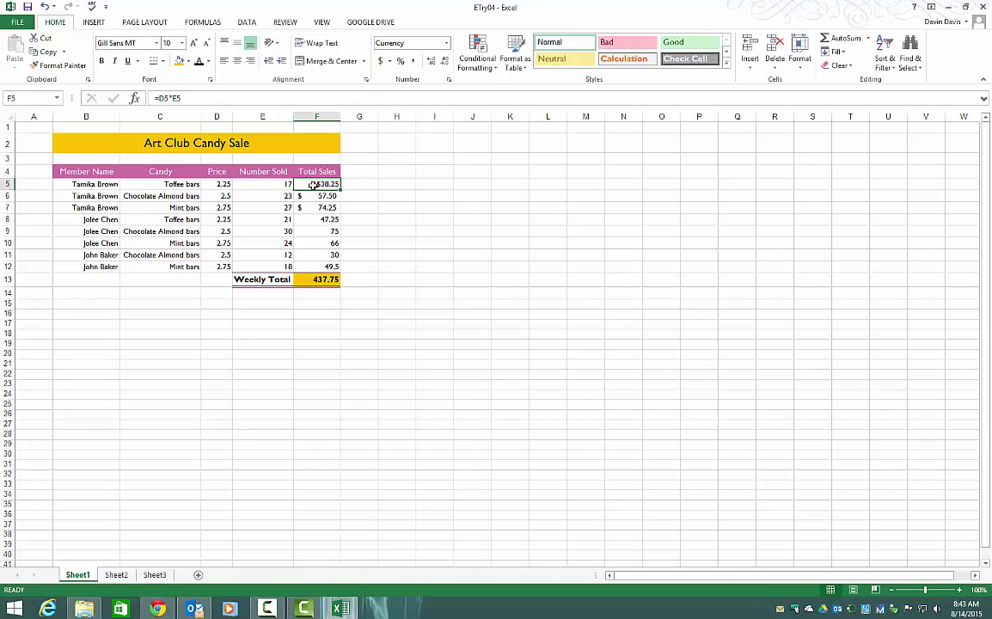
key("Down")
key("Down")
key("Down")
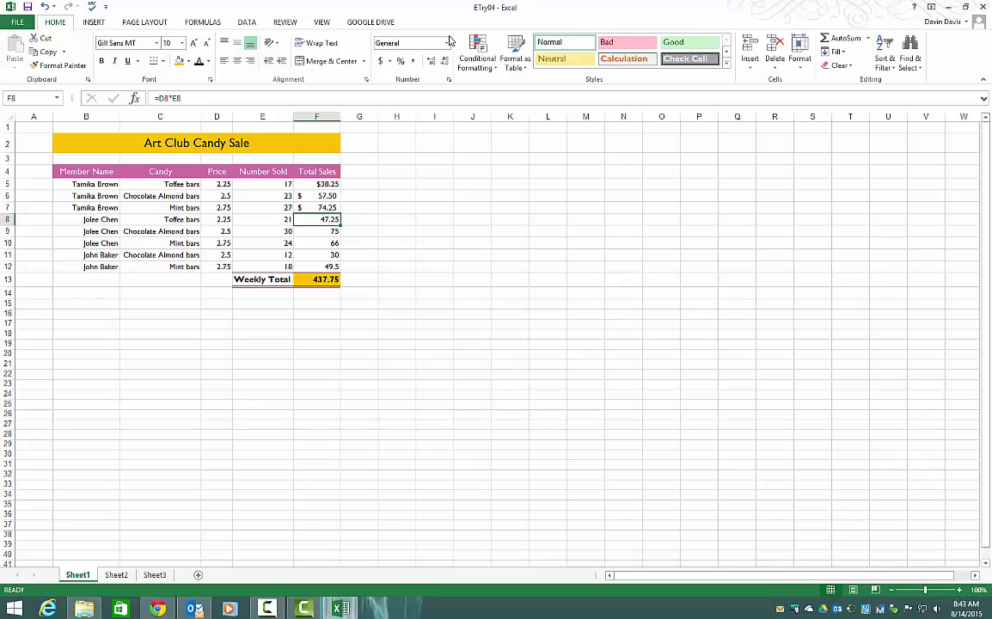
left_click(448, 46)
left_click(421, 115)
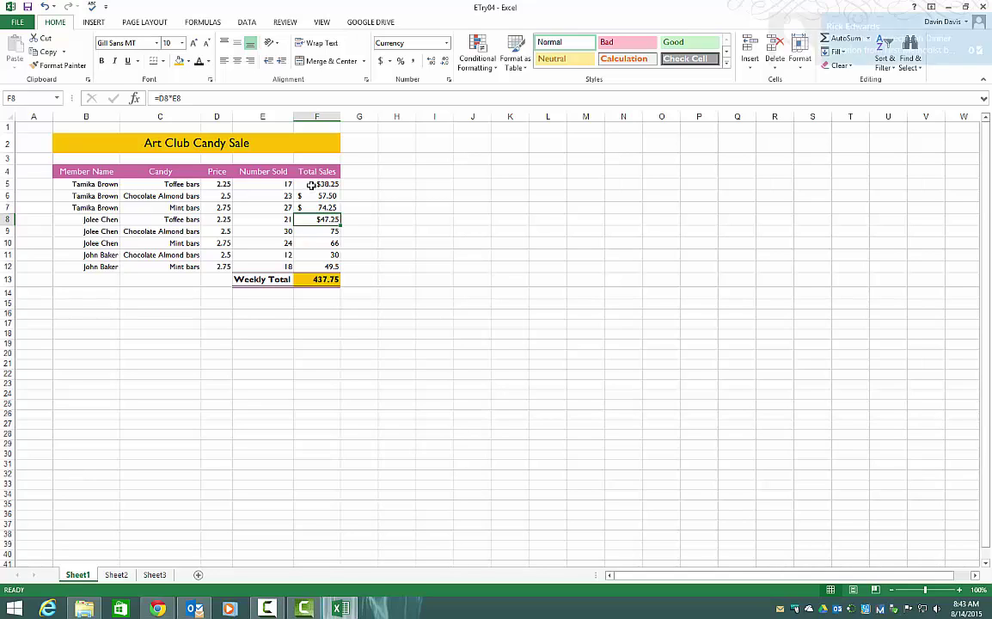
Apply Currency format to the Total Sales amounts F5 through F13.
left_click_drag(313, 184, 296, 280)
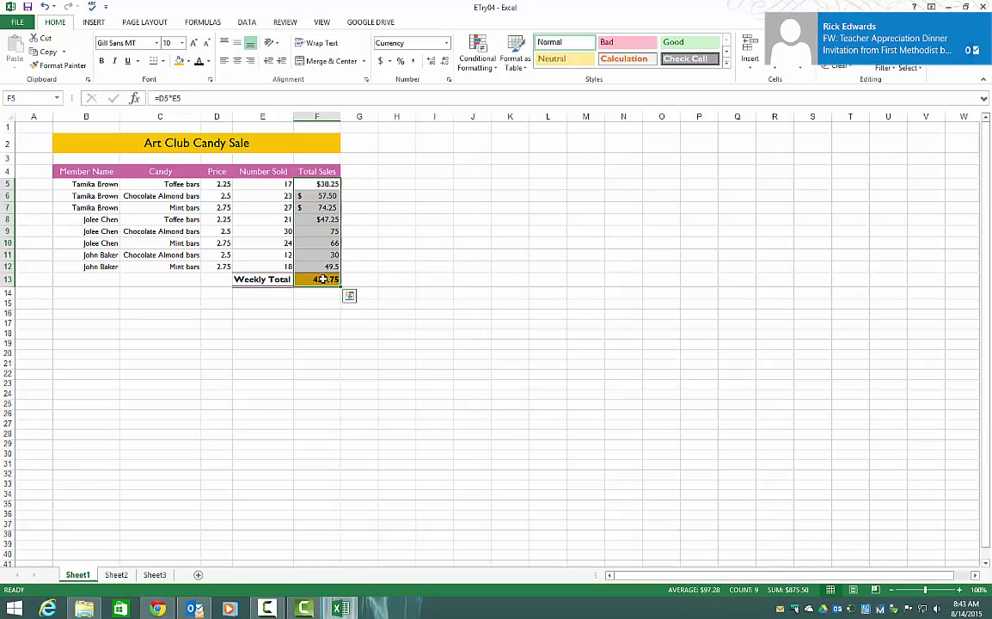
left_click_drag(311, 183, 312, 280)
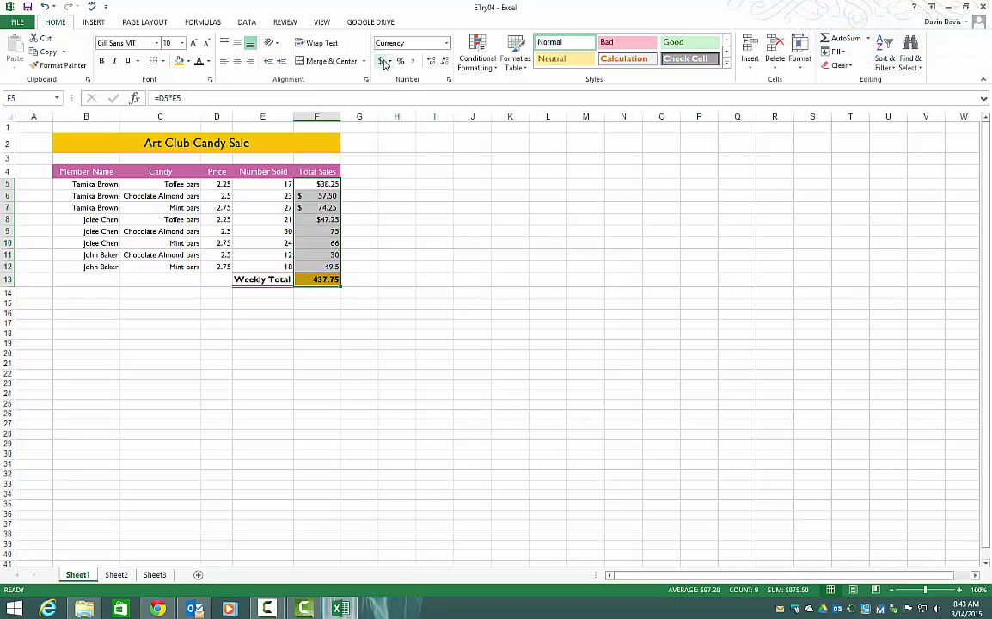
left_click(446, 42)
left_click(417, 121)
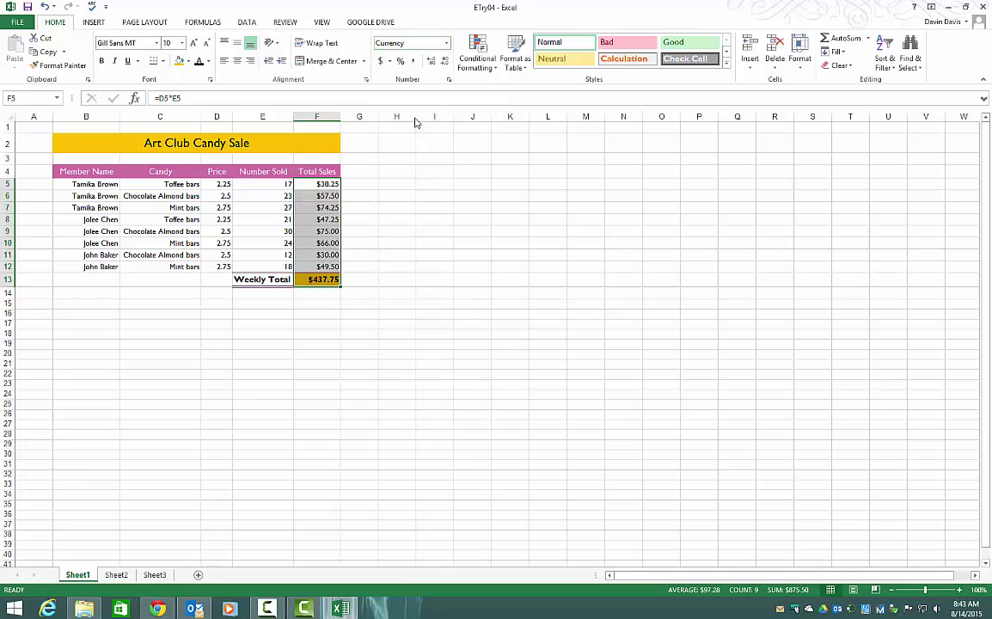
left_click(358, 245)
Move the Total Sales header to J4, undo the move, and select F4:F13.
left_click(264, 141)
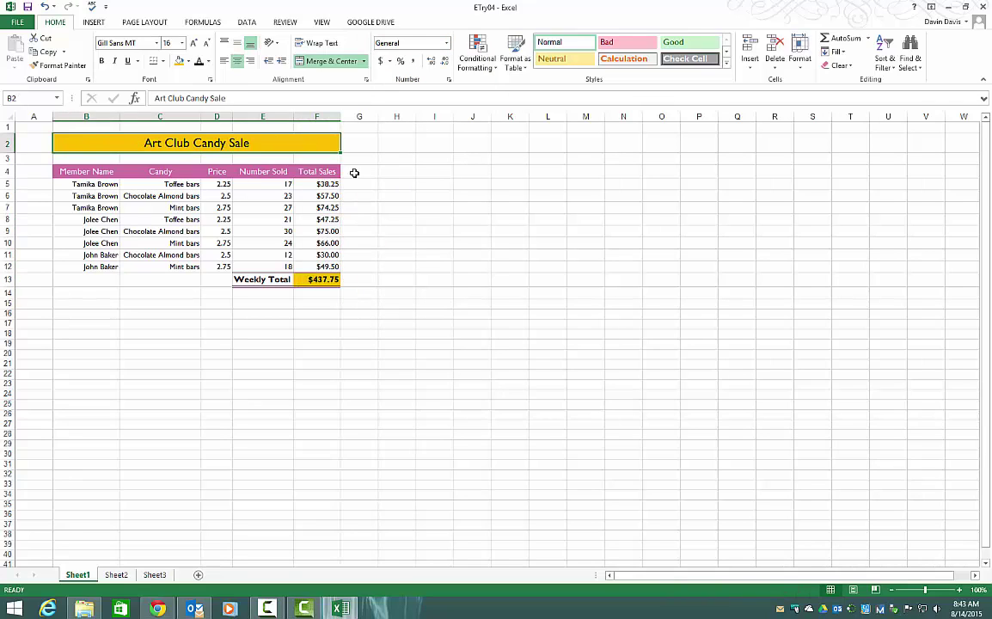
left_click(434, 171)
left_click(319, 172)
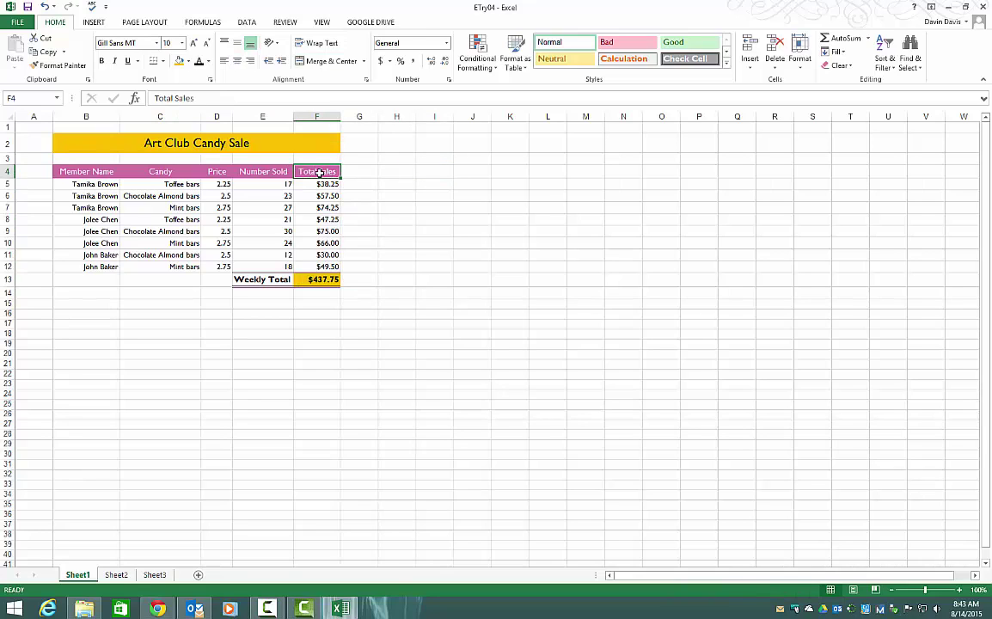
left_click_drag(319, 173, 319, 279)
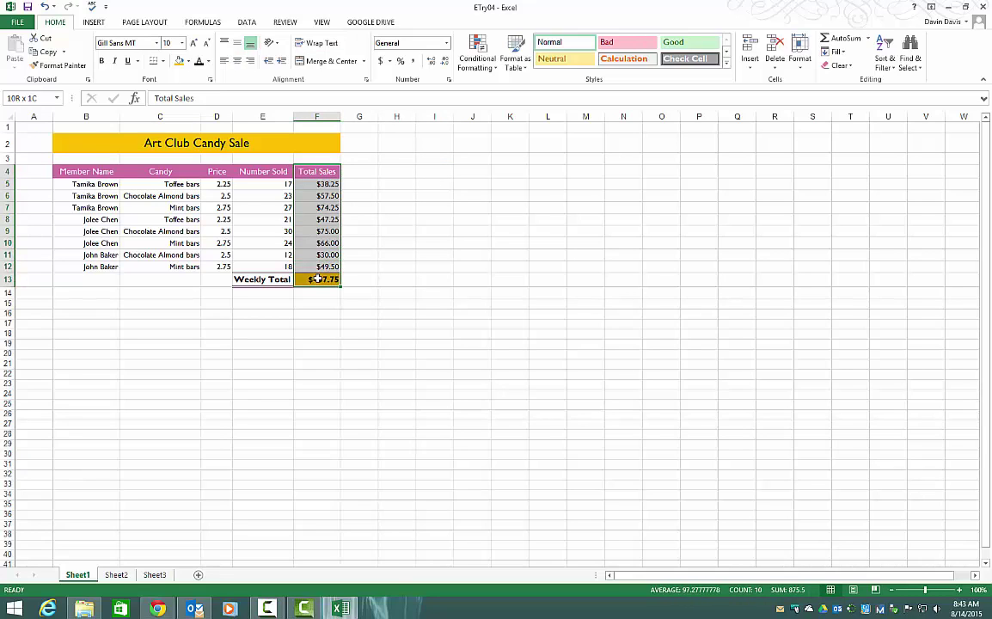
left_click(374, 256)
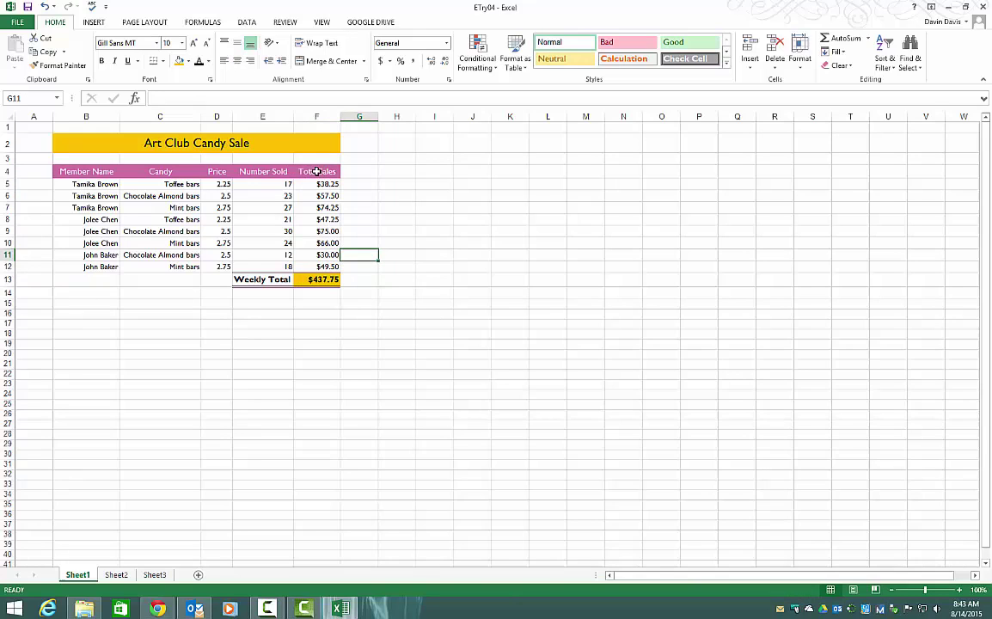
left_click_drag(316, 171, 323, 280)
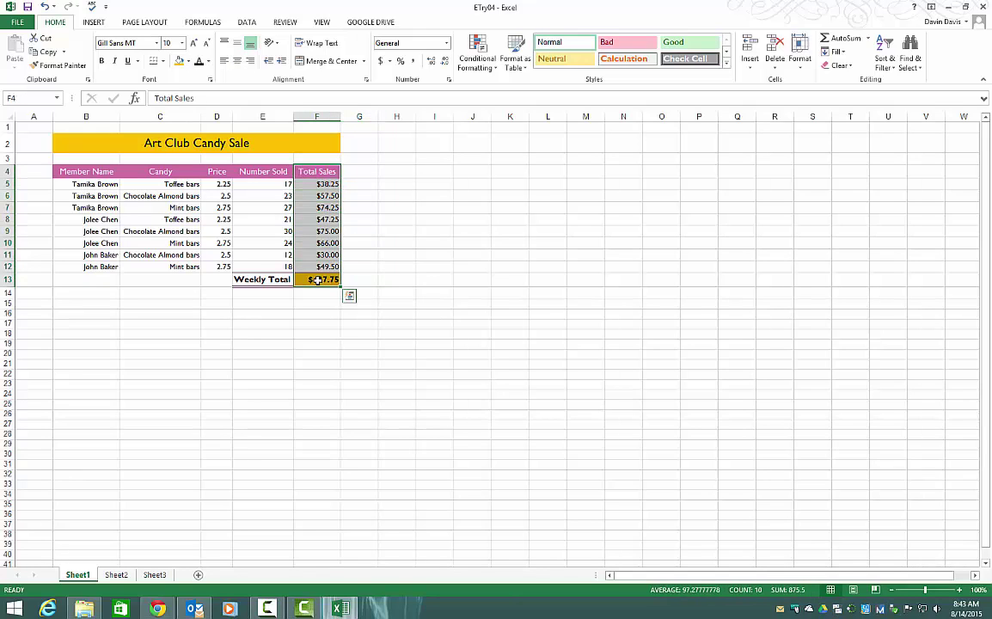
left_click(309, 172)
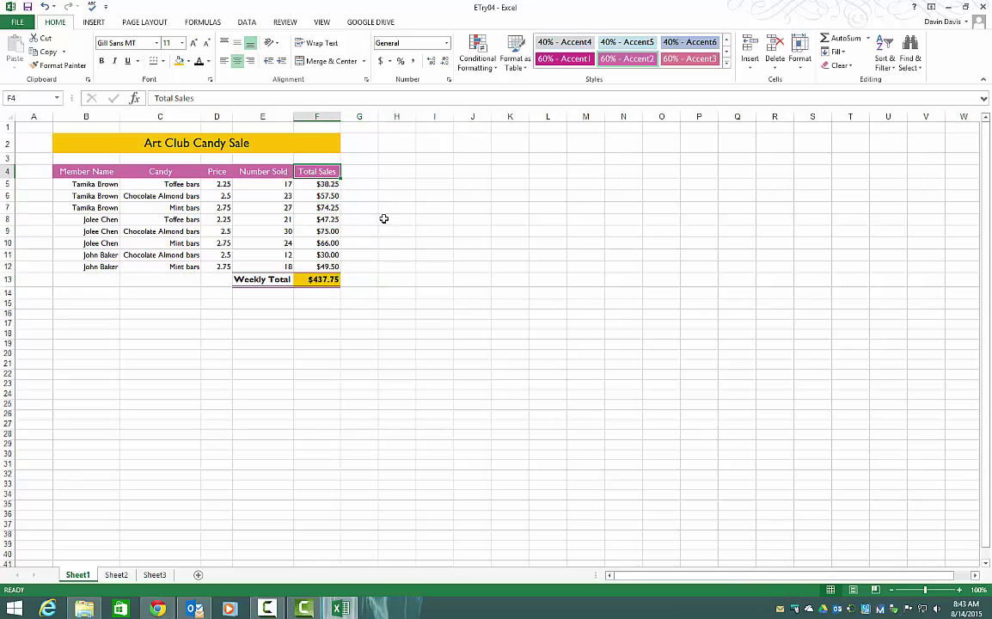
left_click_drag(340, 172, 479, 172)
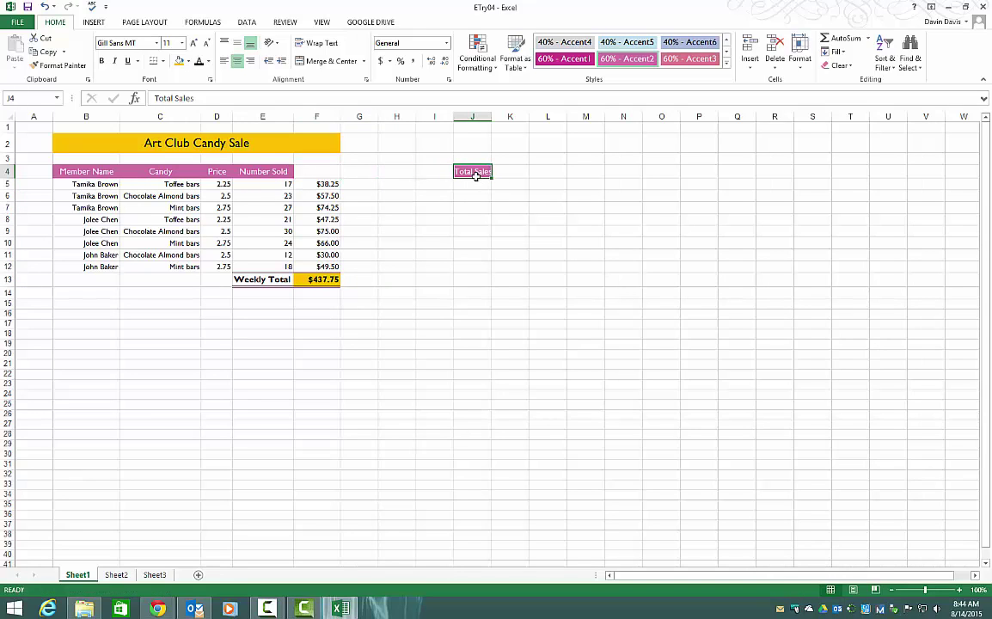
key("ctrl+z")
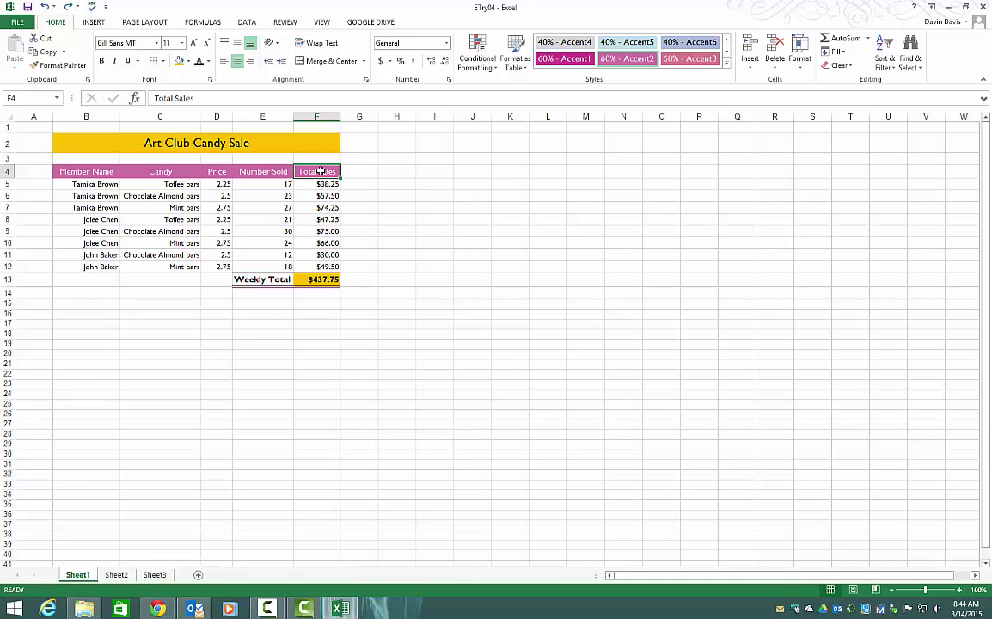
mouse_move(313, 171)
left_mouse_down()
mouse_move(325, 254)
mouse_move(309, 279)
left_mouse_up()
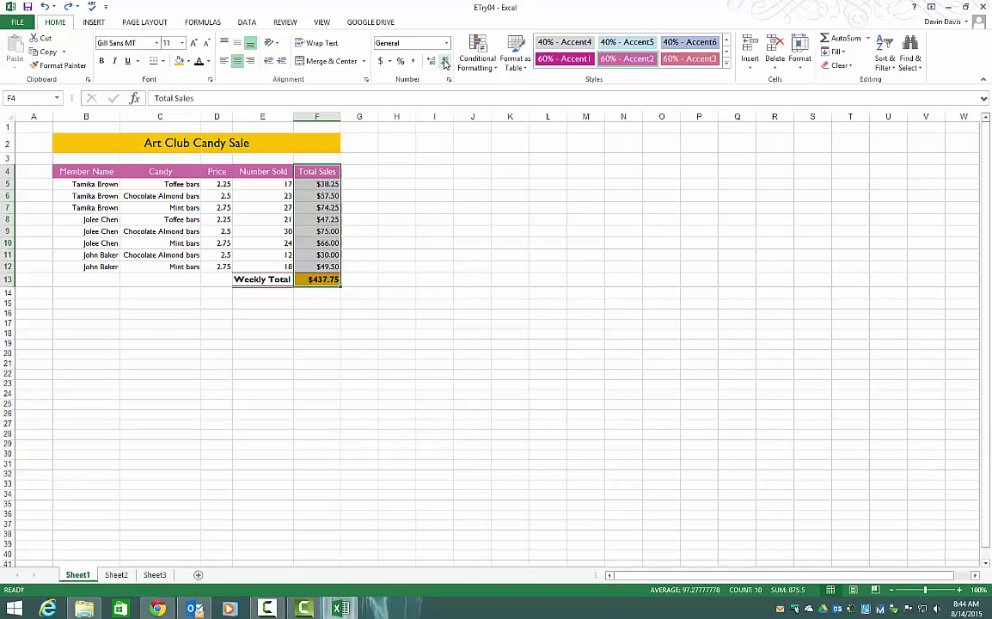
Apply Accounting format to F4:F13 and try other decimal counts, finishing with two decimals ($437.75).
left_click(381, 61)
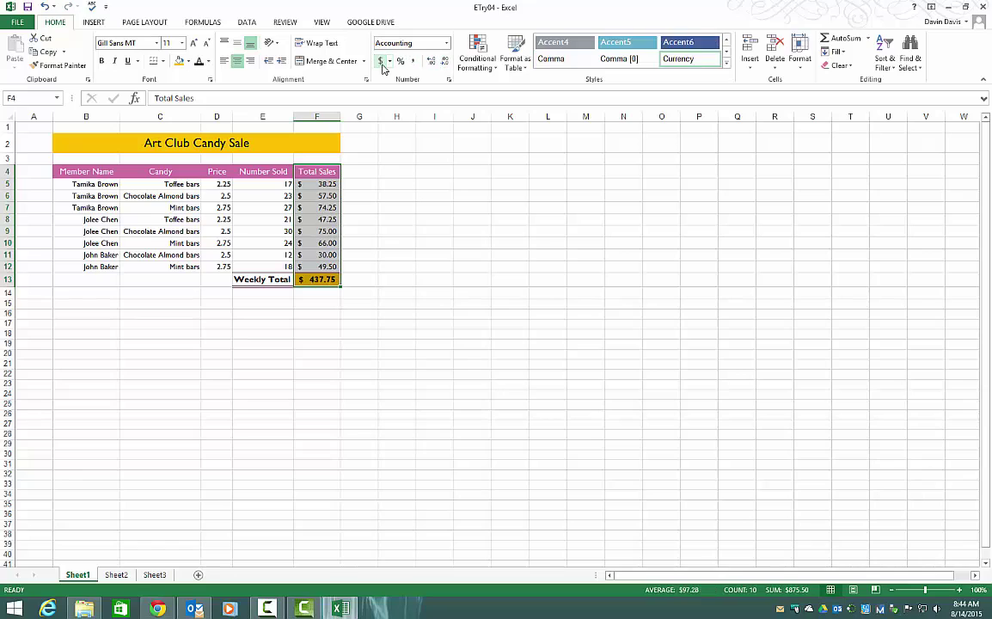
left_click(431, 61)
left_click(432, 63)
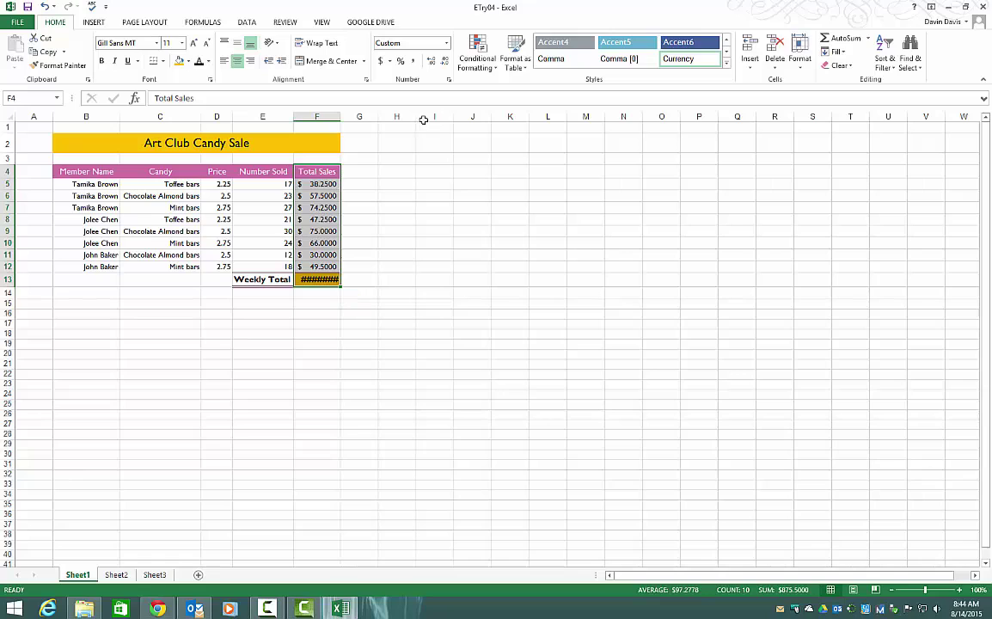
left_click(444, 62)
left_click(444, 62)
left_click(444, 61)
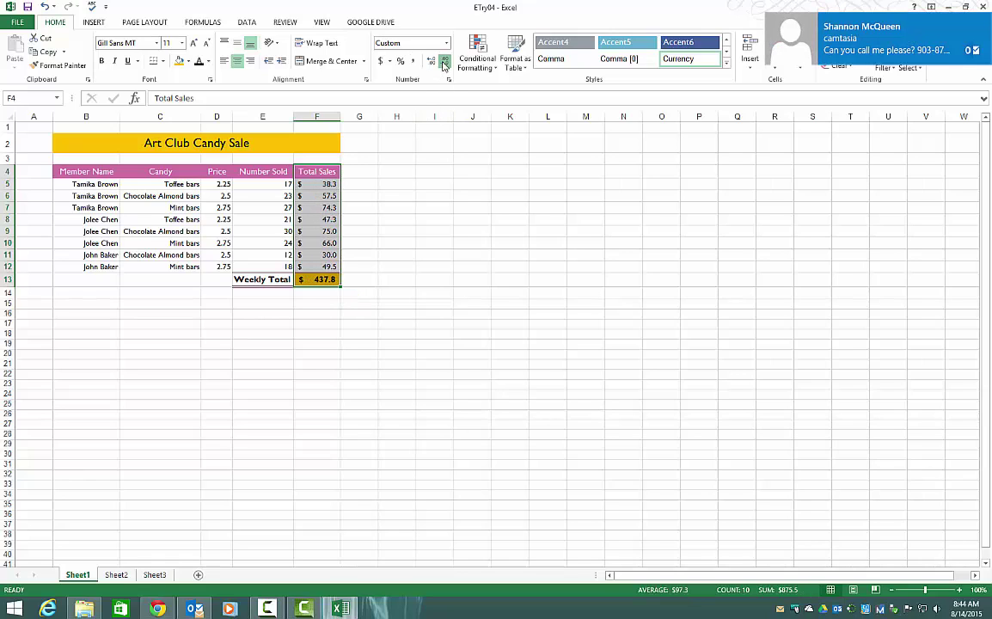
left_click(445, 63)
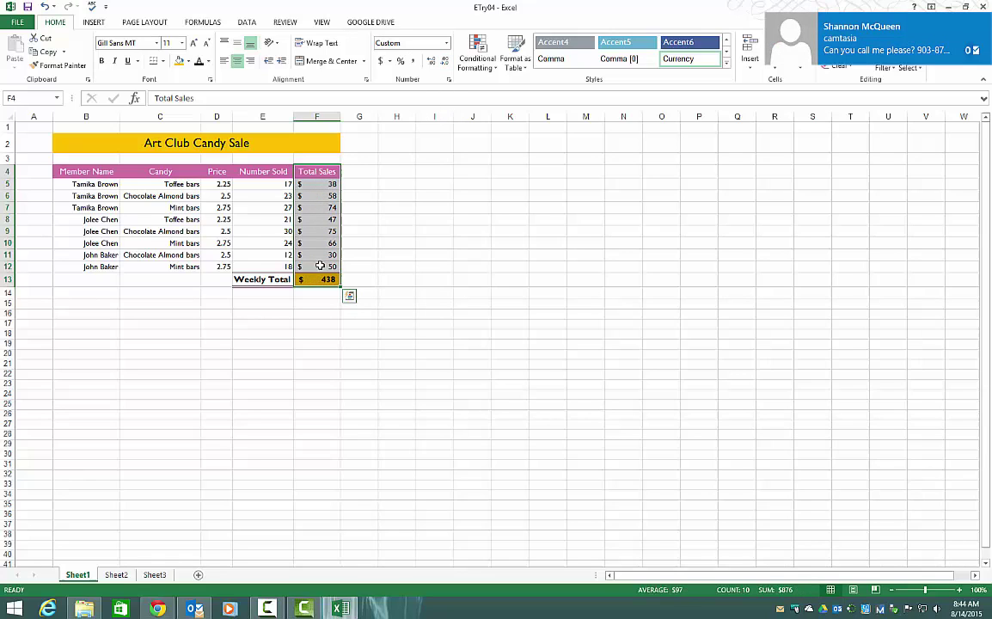
left_click(430, 62)
key("ctrl+z")
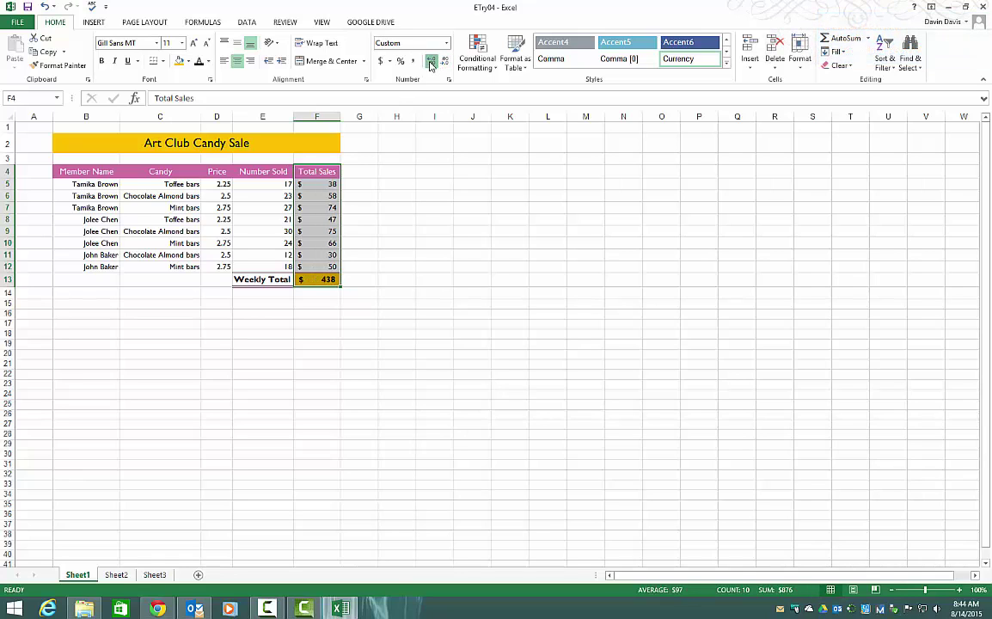
left_click(432, 63)
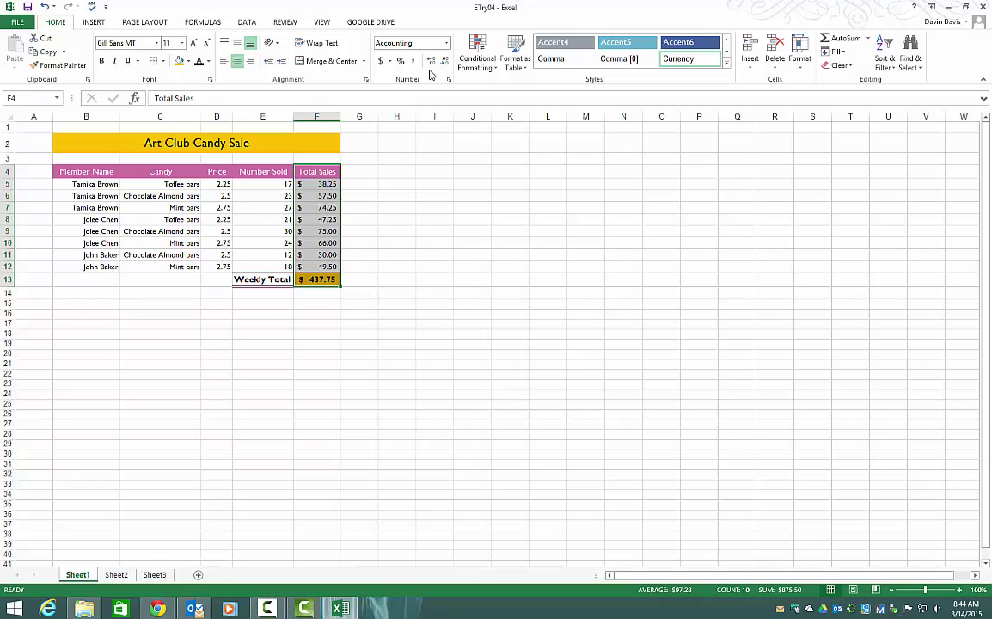